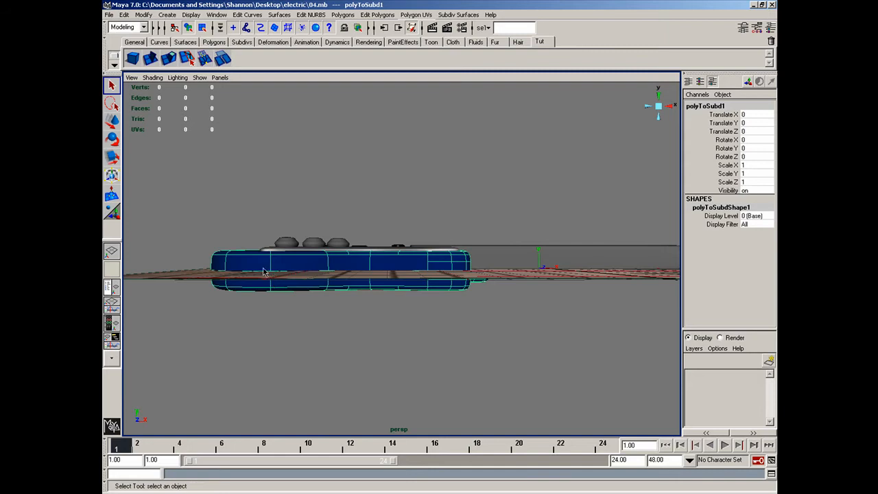
Flatten the blue guitar body to about 0.696 in Y and raise it to meet the pickguard
key(t)
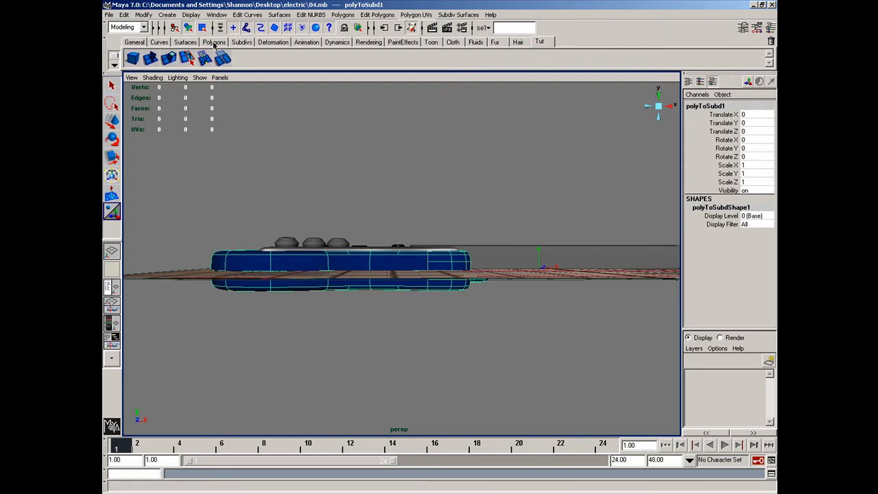
click(144, 15)
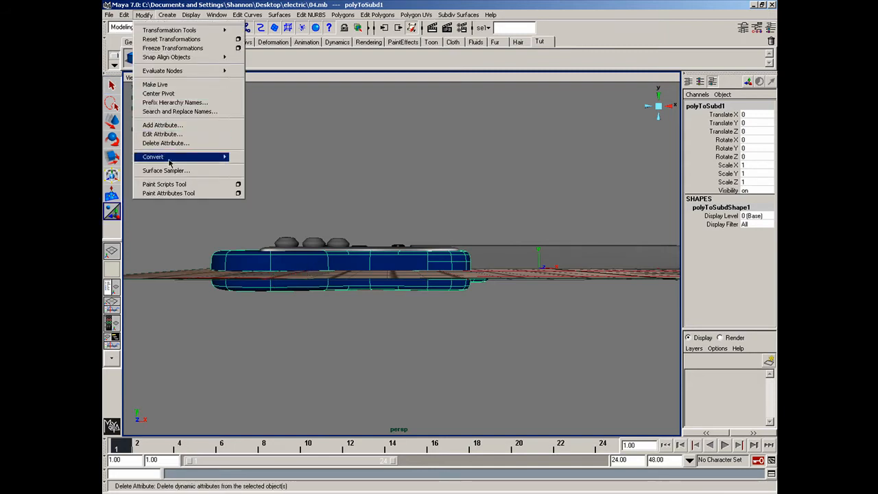
click(166, 94)
key(r)
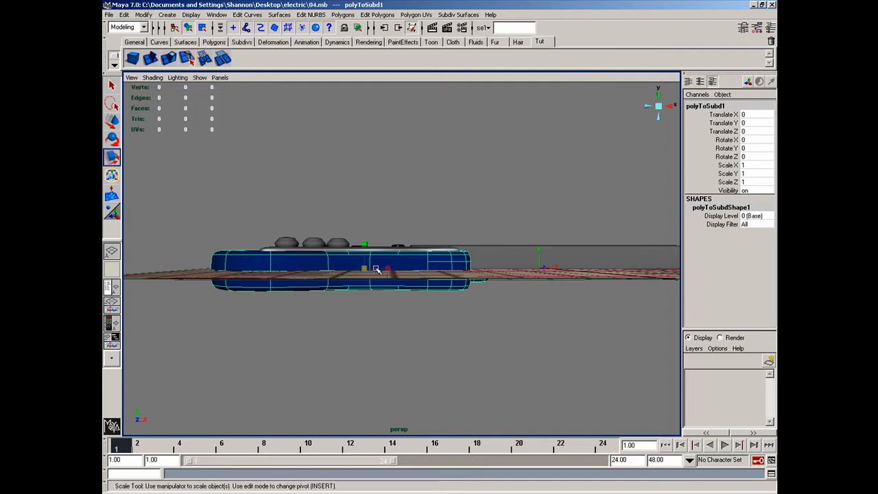
drag(365, 244, 375, 266)
key(w)
scroll(369, 304, up, 6)
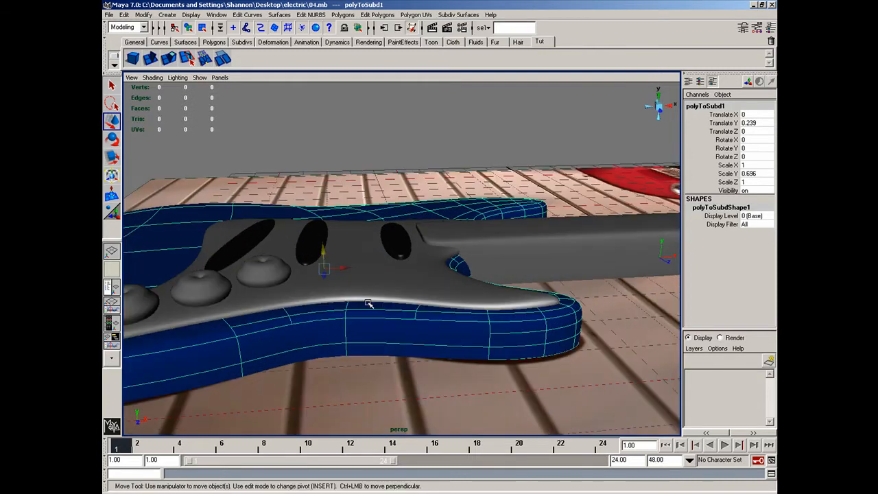
drag(289, 257, 289, 256)
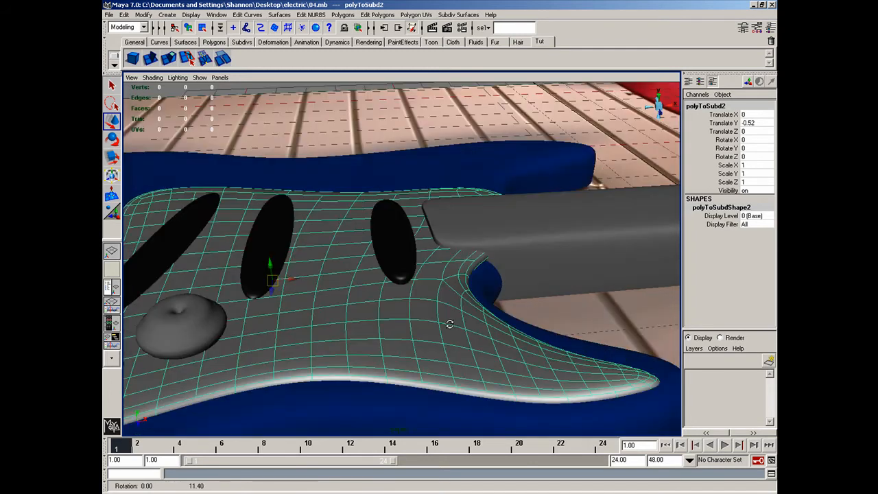
Apply a partial crease to the pickguard's lower edges, selecting them from the side, and return to object mode in perspective
scroll(448, 319, down, 2)
right_drag(403, 314, 407, 291)
alt+drag(407, 291, 428, 286)
key(space)
alt+middle_drag(421, 287, 427, 293)
drag(129, 259, 738, 369)
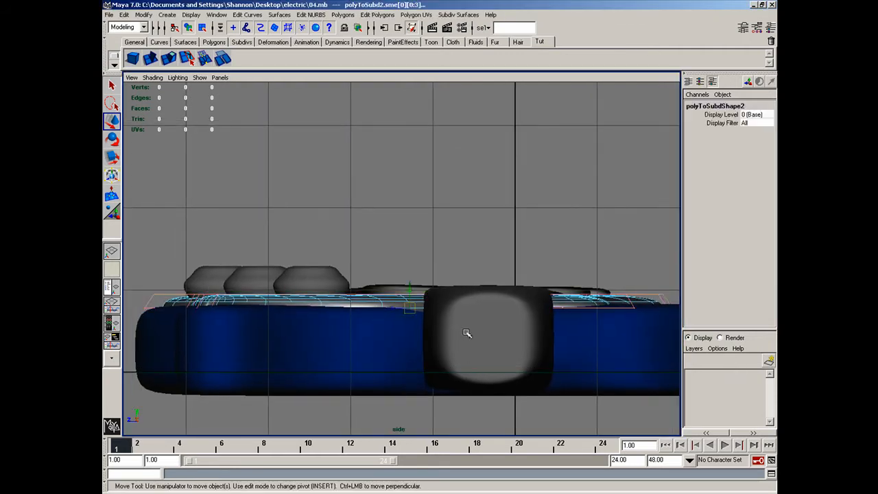
drag(136, 302, 681, 312)
click(458, 14)
click(471, 55)
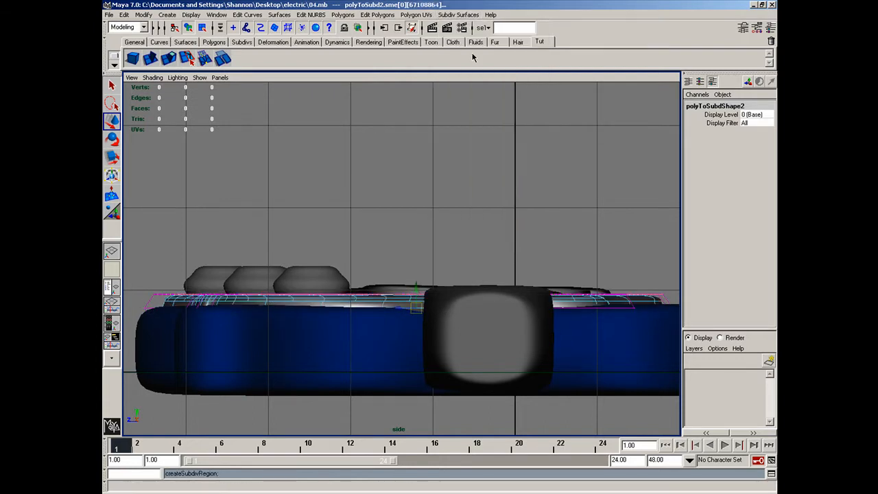
key(space)
drag(259, 320, 351, 341)
right_drag(352, 327, 390, 315)
Try a partial crease on all edges of the control knob nearest the pickguard's rear tip
alt+drag(398, 318, 523, 316)
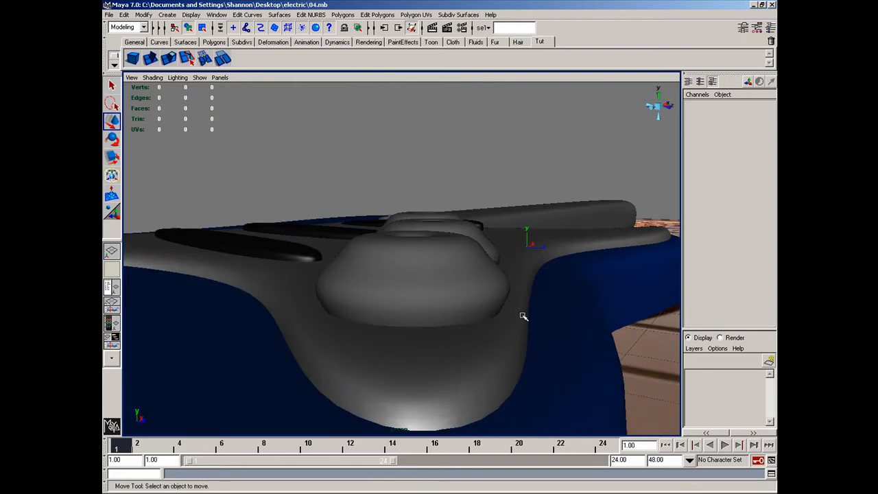
click(451, 274)
right_drag(436, 275, 455, 266)
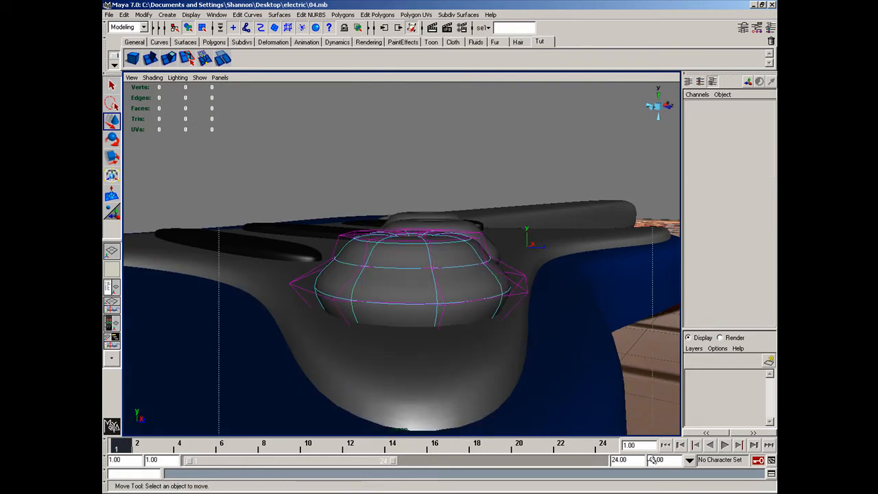
click(434, 265)
click(458, 15)
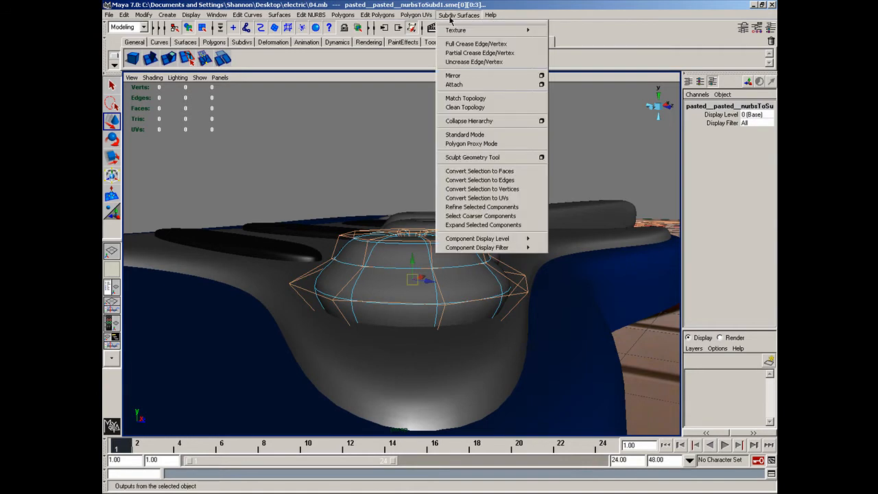
click(475, 55)
click(583, 289)
alt+drag(591, 292, 464, 242)
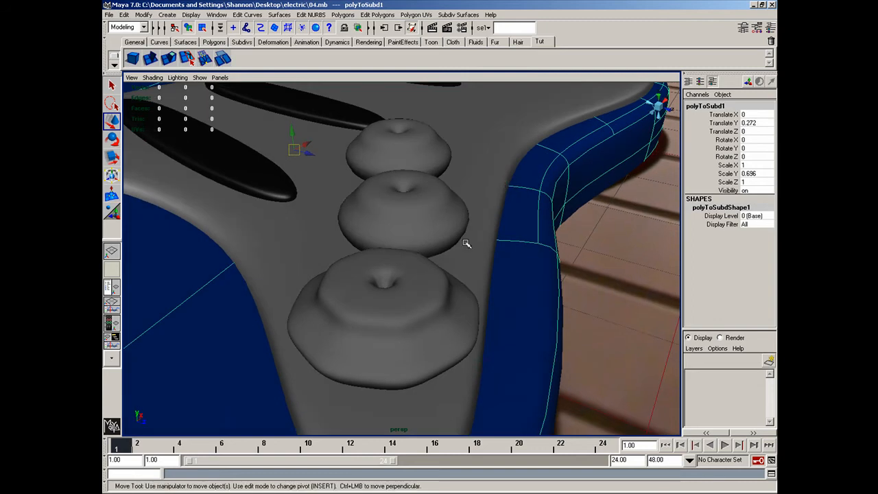
Undo the partial crease on the rear control knob
click(407, 290)
key(ctrl+z)
click(401, 327)
key(ctrl+z)
click(414, 311)
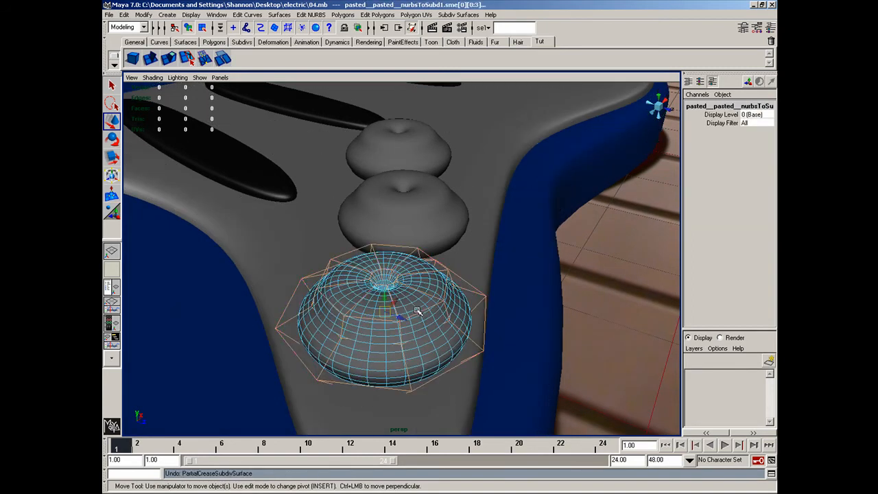
Delete the three control knobs on the pickguard
alt+drag(397, 328, 383, 304)
right_click(382, 303)
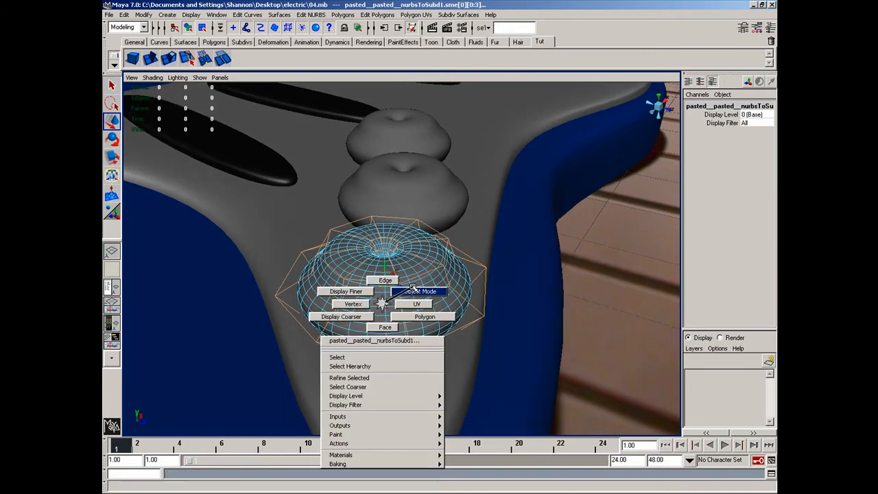
click(409, 291)
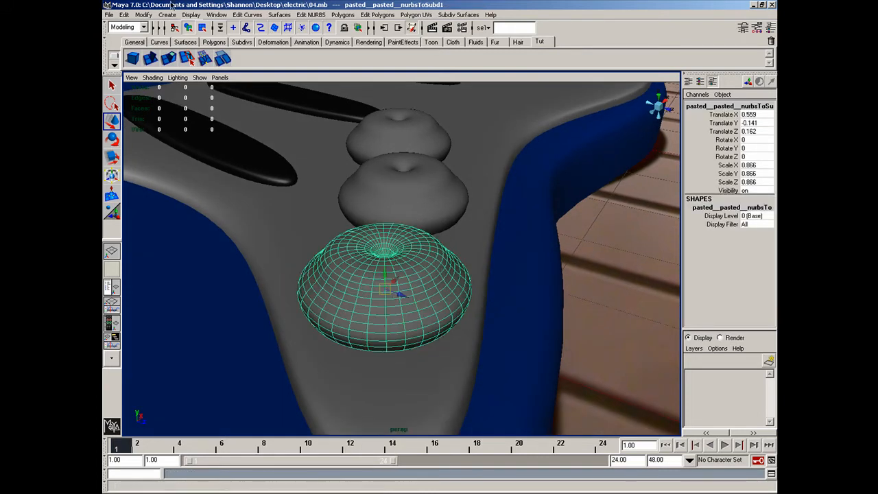
key(Delete)
click(392, 190)
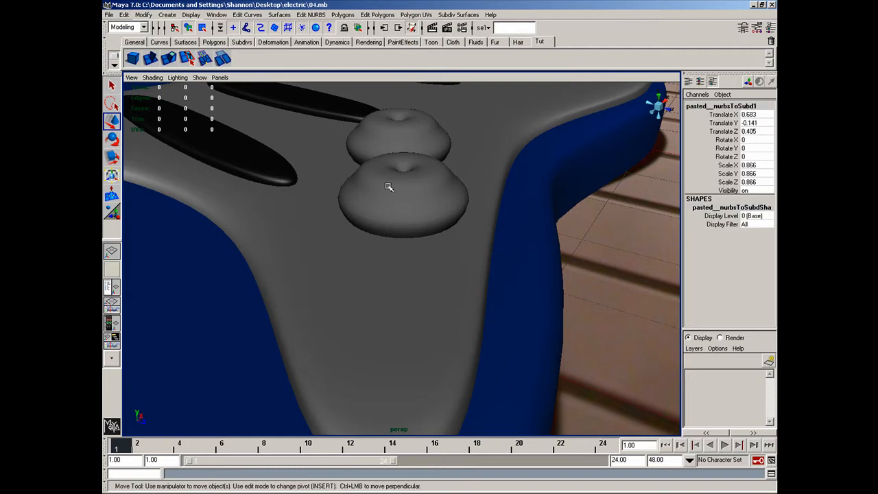
key(Delete)
click(386, 153)
key(Delete)
Turn on X-Ray shading in perspective so the reference photo can be seen through the guitar
scroll(365, 161, down, 5)
alt+middle_drag(391, 161, 426, 207)
alt+drag(389, 214, 254, 204)
alt+drag(410, 209, 528, 237)
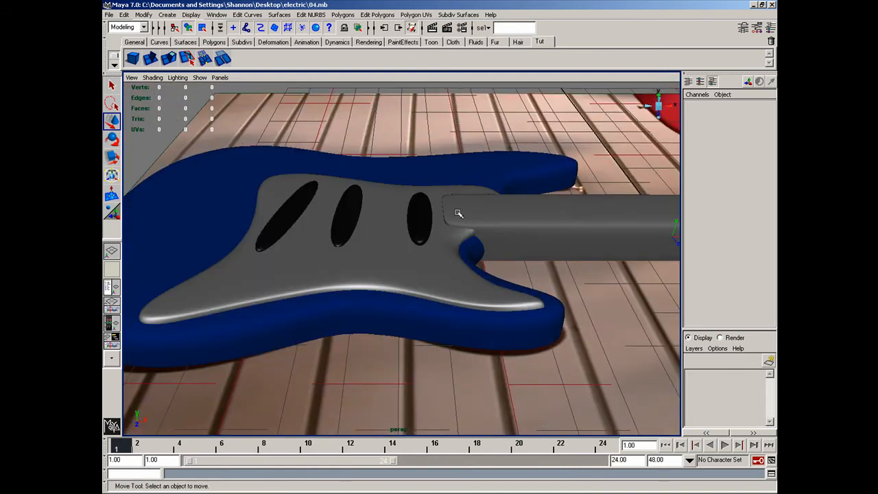
alt+drag(460, 198, 462, 223)
click(150, 79)
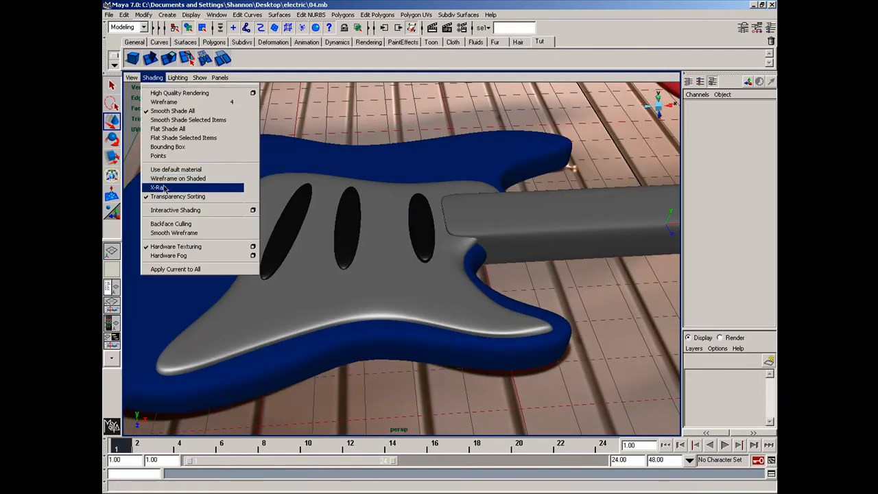
click(159, 188)
Examine the reference photo through the body, comparing the bridge, jack plate, knobs, pickups and pickguard outline
alt+middle_drag(244, 206, 339, 197)
alt+drag(318, 226, 361, 278)
alt+middle_drag(384, 310, 347, 241)
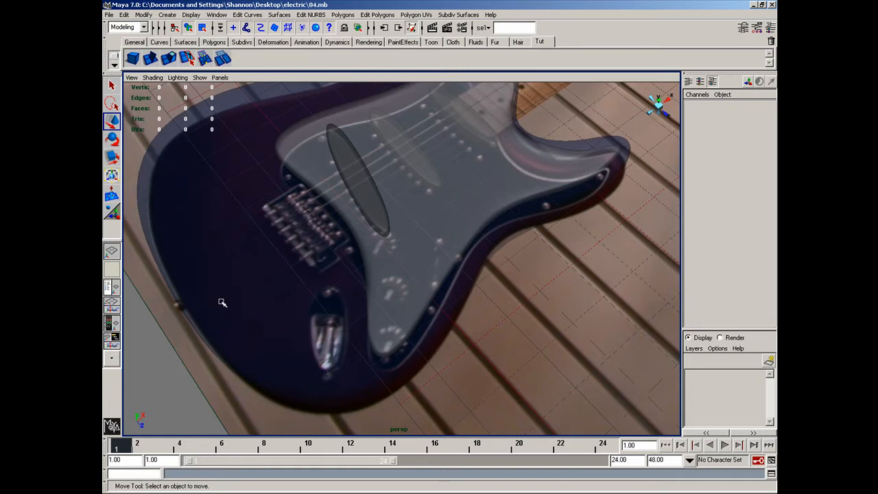
alt+middle_drag(285, 290, 323, 312)
alt+drag(310, 370, 346, 348)
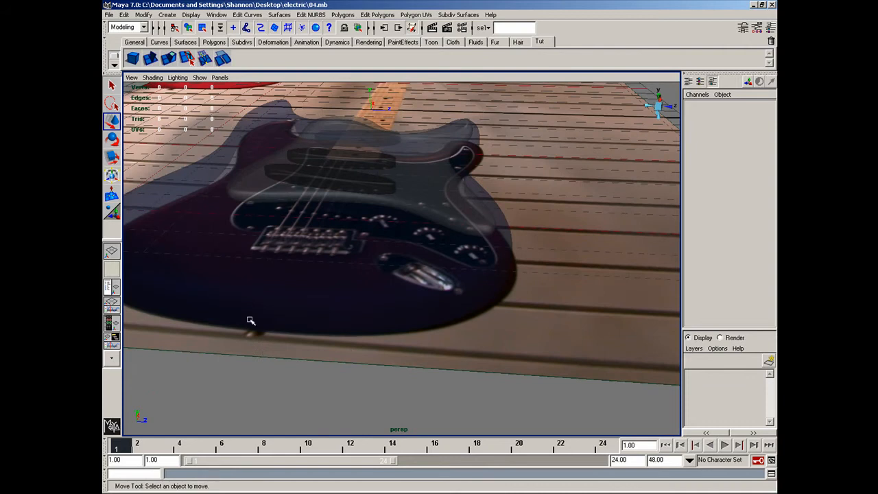
alt+drag(272, 323, 294, 344)
alt+middle_drag(363, 271, 292, 371)
scroll(292, 371, up, 2)
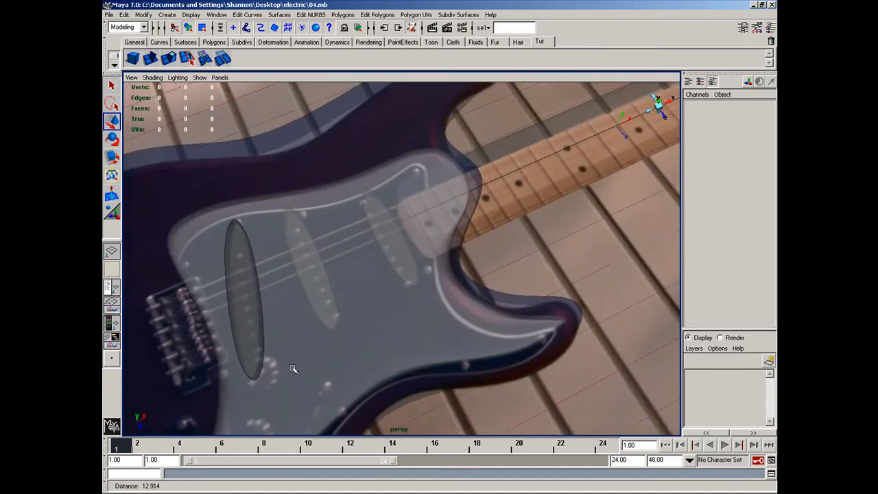
scroll(293, 369, down, 3)
scroll(320, 350, down, 2)
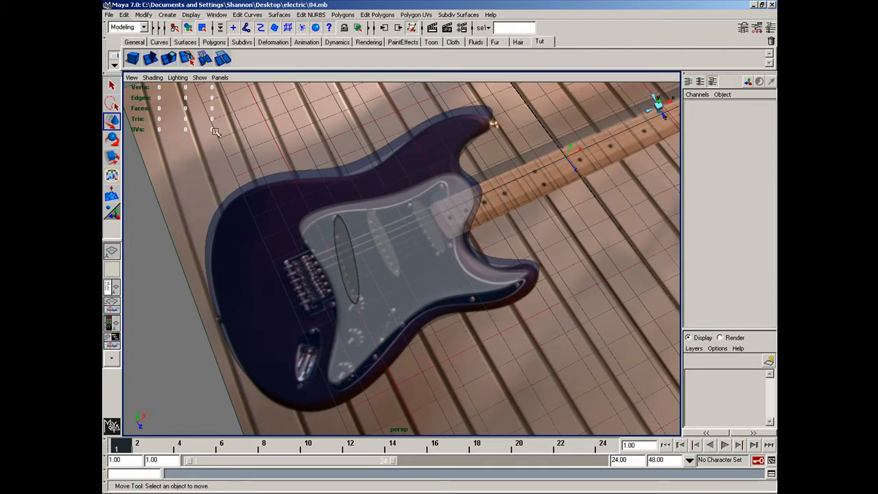
Create a polygon cylinder in the top view as the base for a new control knob
key(space)
drag(290, 289, 256, 289)
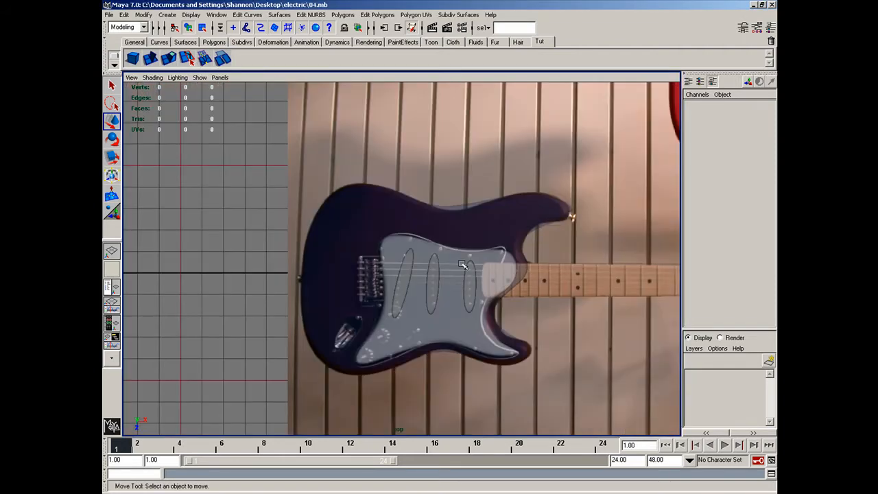
click(168, 14)
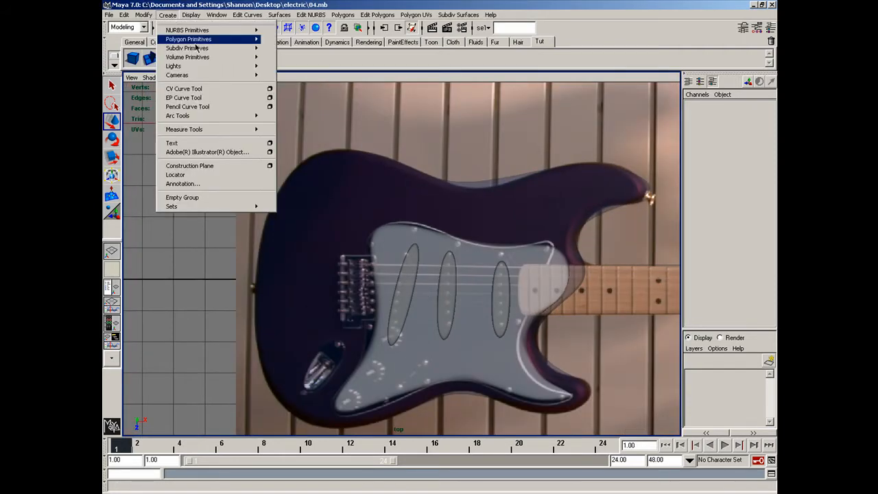
mouse_move(195, 41)
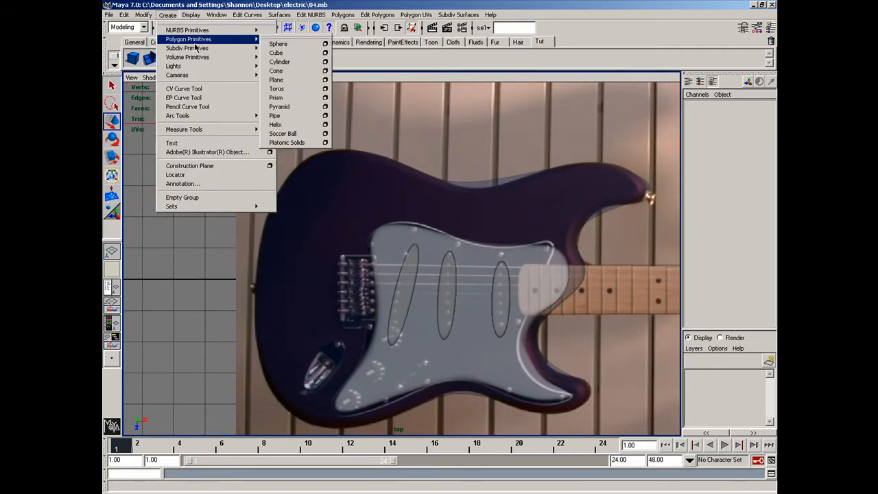
click(325, 63)
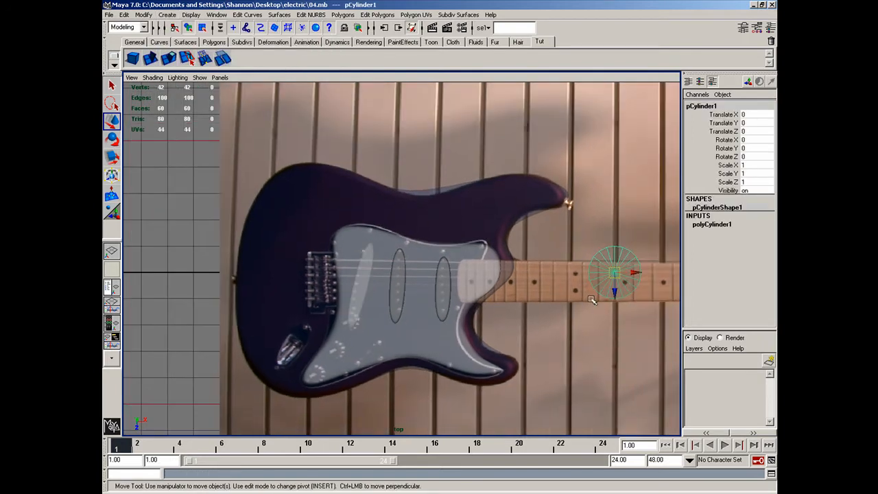
Move the cylinder onto the pickguard at about X -10.43, Y 1.07, Z 2.85 and scale it to about 0.618, 0.18, 0.618
drag(614, 274, 317, 257)
key(r)
key(space)
key(w)
key(space)
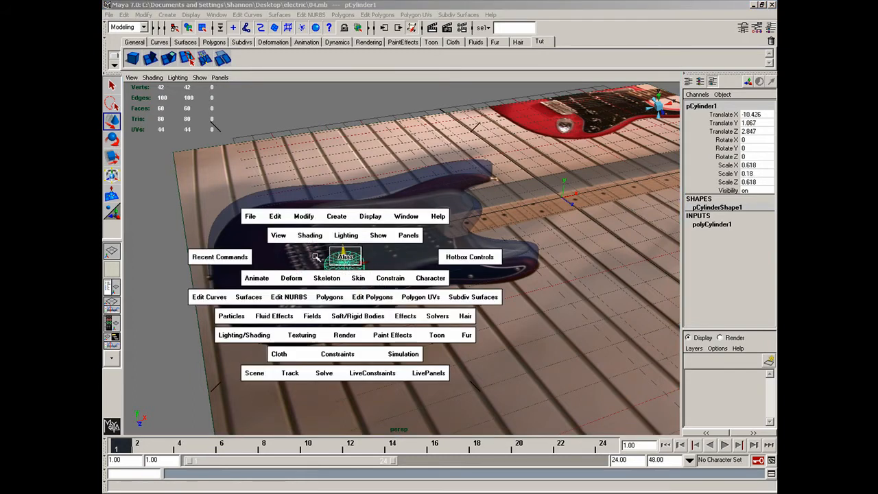
Scale the cylinder down uniformly to about 0.33 wide and reposition it at about X -9.77, Z 2.69 in the top view
alt+middle_drag(317, 343, 344, 292)
alt+right_drag(344, 292, 404, 350)
key(r)
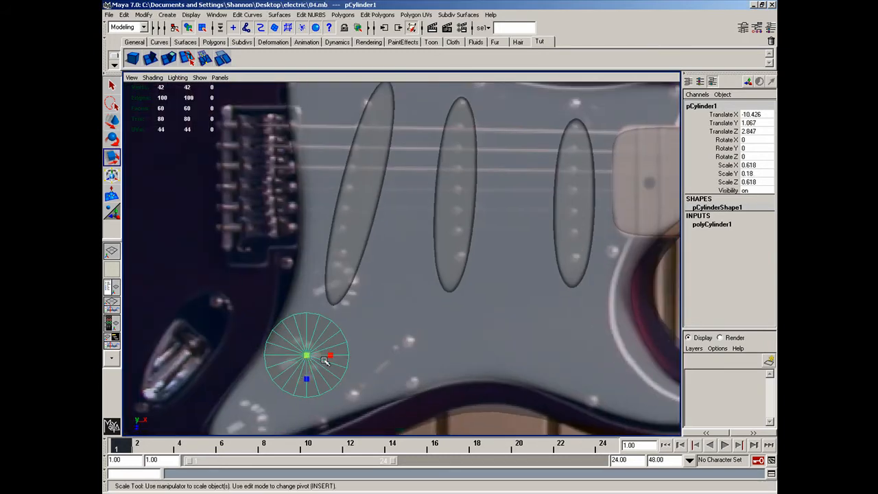
alt+middle_drag(317, 361, 363, 313)
click(352, 307)
drag(352, 307, 398, 298)
key(w)
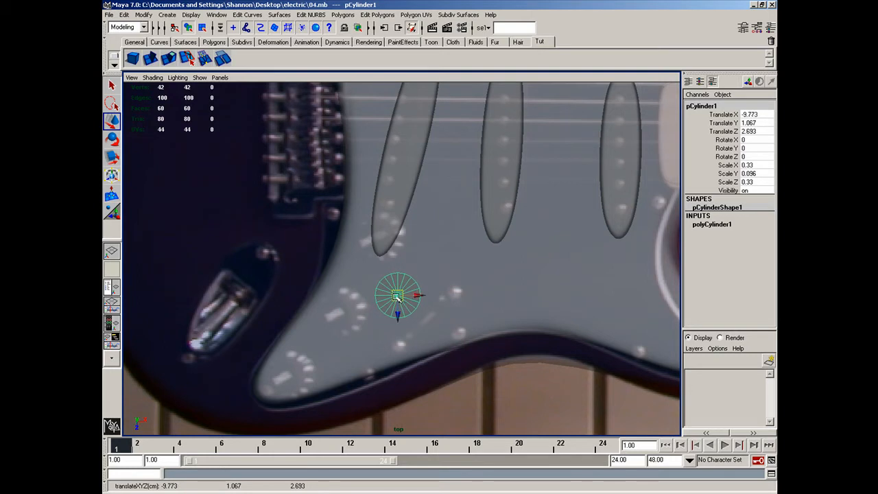
Set the cylinder's cap subdivisions to 0
key(q)
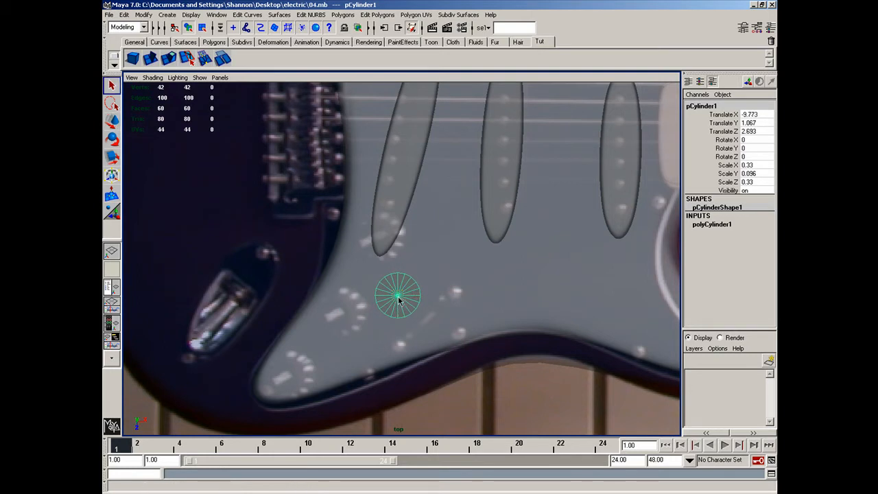
click(712, 224)
click(748, 266)
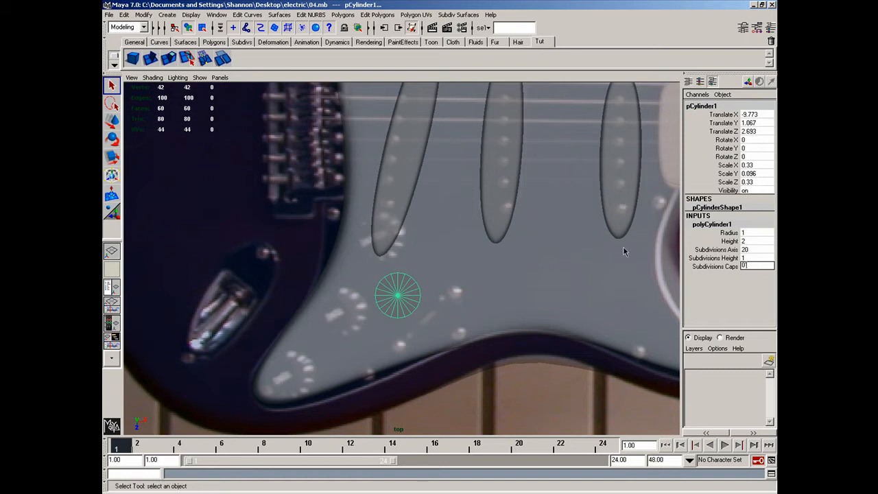
key(Return)
key(Return)
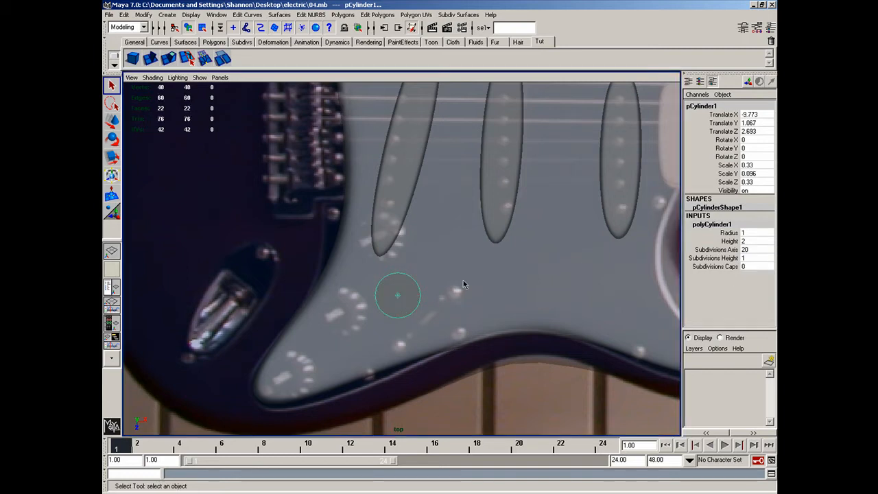
click(403, 296)
drag(361, 245, 463, 367)
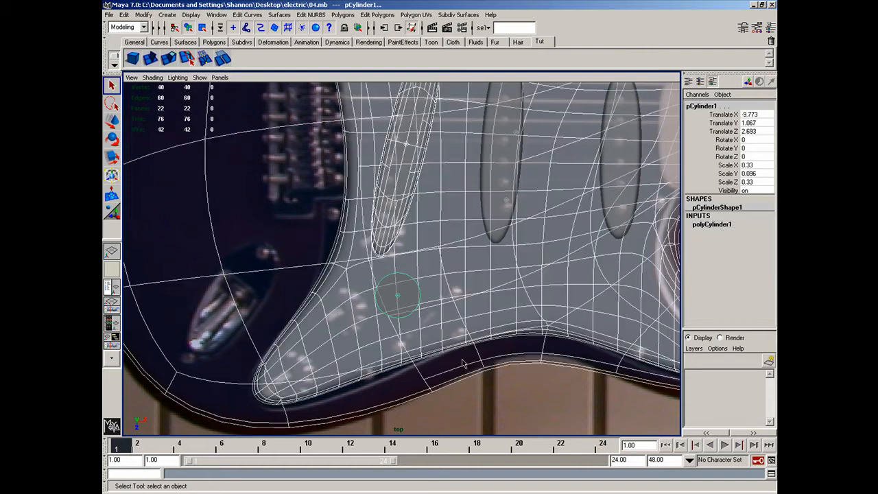
shift+click(365, 343)
shift+click(378, 200)
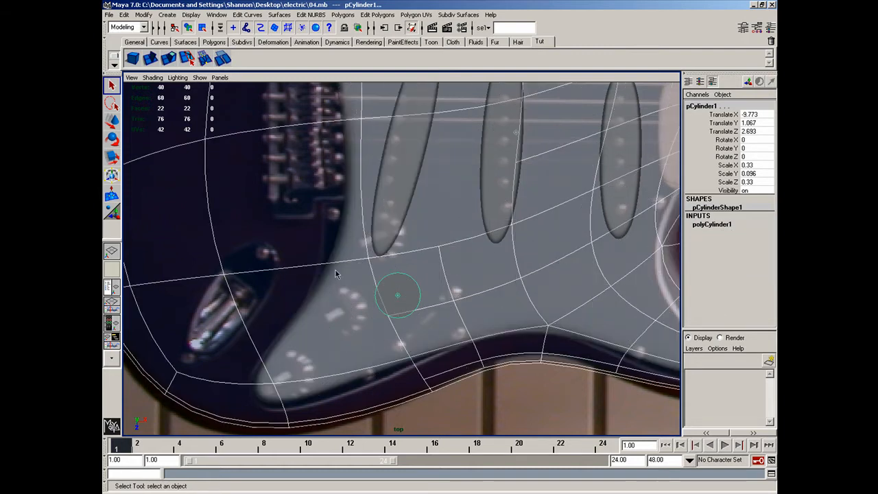
shift+click(302, 271)
Extrude the cylinder's top cap face upward by about 0.059 and scale it inward to form a sloped shoulder
right_drag(411, 293, 413, 316)
click(396, 293)
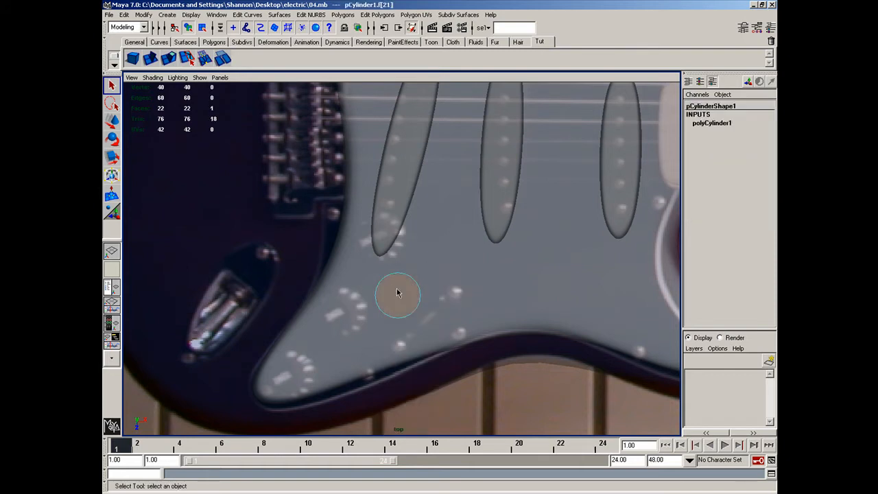
click(168, 59)
key(space)
drag(414, 295, 409, 286)
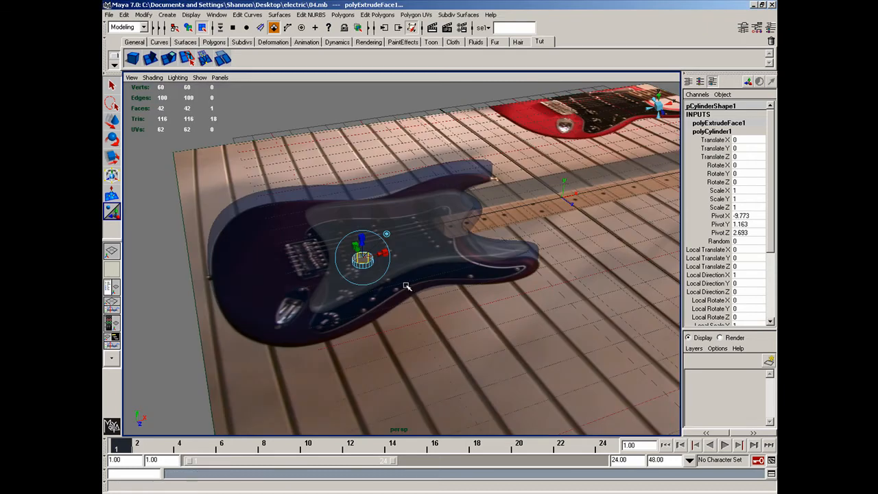
key(f)
scroll(396, 273, down, 5)
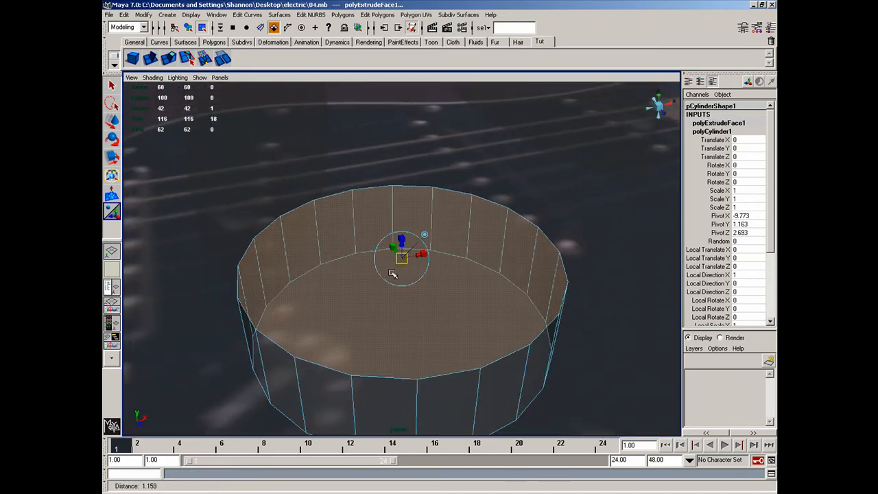
drag(402, 256, 393, 235)
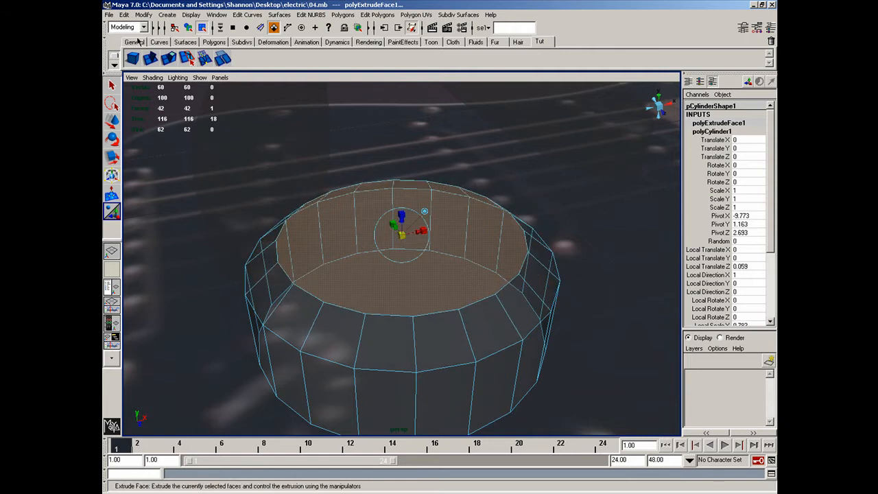
Extrude the cap face up by about 0.008, raise it again as the knob's upper tier, and inset it to form a rim
click(175, 63)
mouse_move(401, 218)
mouse_down()
mouse_move(400, 186)
mouse_move(401, 218)
mouse_up()
click(175, 61)
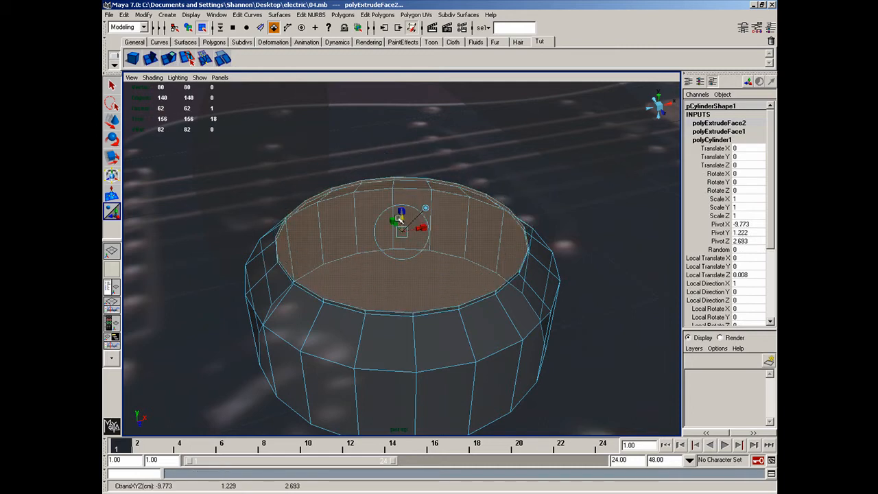
drag(403, 218, 400, 179)
click(170, 60)
Try converting the extruded knob cylinder to a subdivision surface
right_click(405, 237)
right_drag(405, 238, 443, 221)
click(439, 234)
key(ctrl+grave)
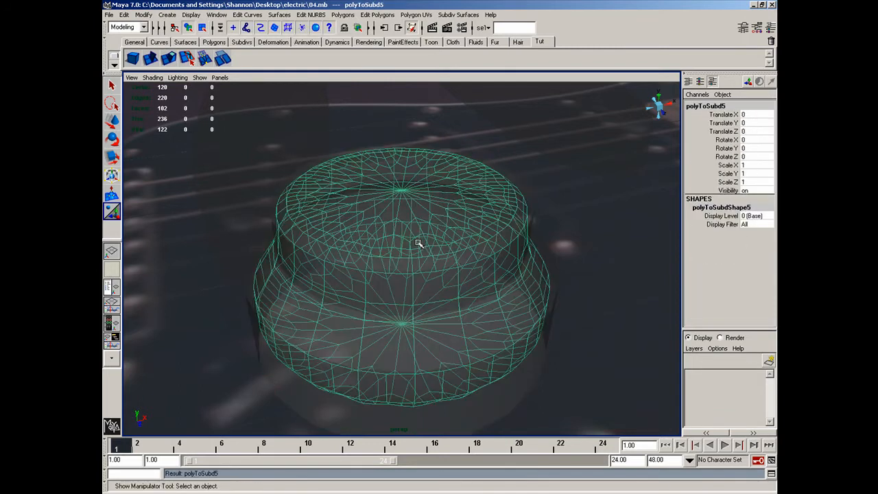
key(ctrl+z)
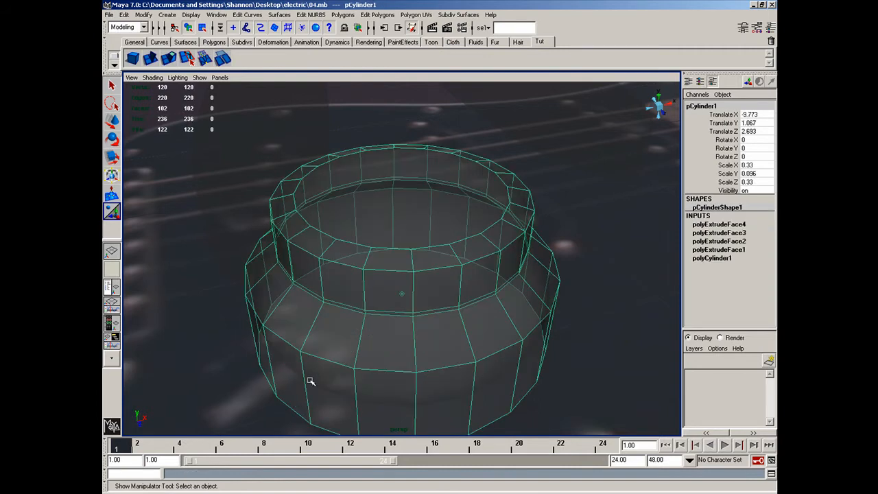
key(ctrl+z)
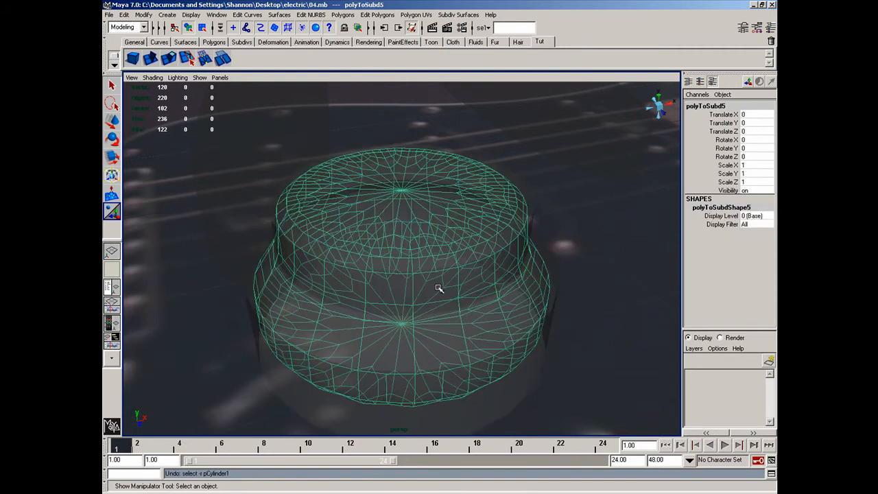
key(ctrl+z)
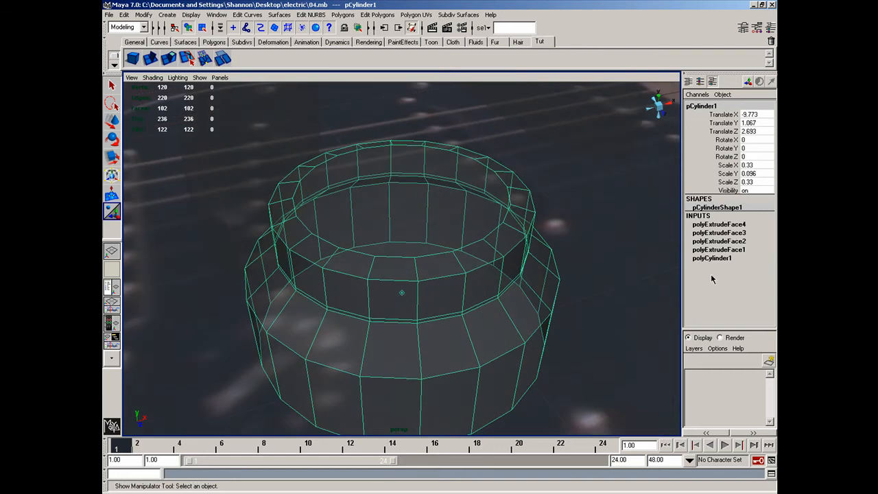
Try setting the original cylinder's cap subdivisions to 1
click(723, 259)
click(751, 300)
text(1)
key(Return)
alt+drag(427, 335, 350, 341)
key(ctrl+z)
key(ctrl+z)
Delete the cap face inside the knob's upper rim
right_drag(374, 268, 345, 259)
click(383, 233)
key(Delete)
Extrude the open rim's edge loop inward by about 0.151 and lower it slightly
click(364, 277)
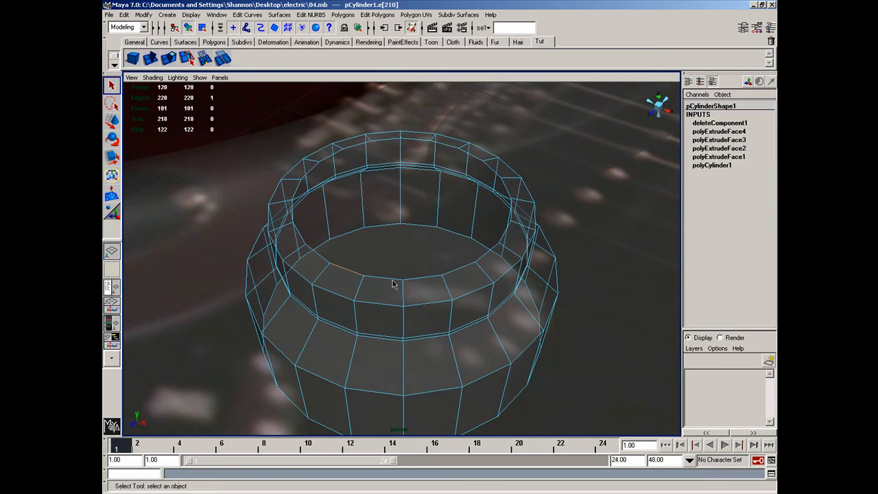
shift+right_drag(393, 284, 432, 295)
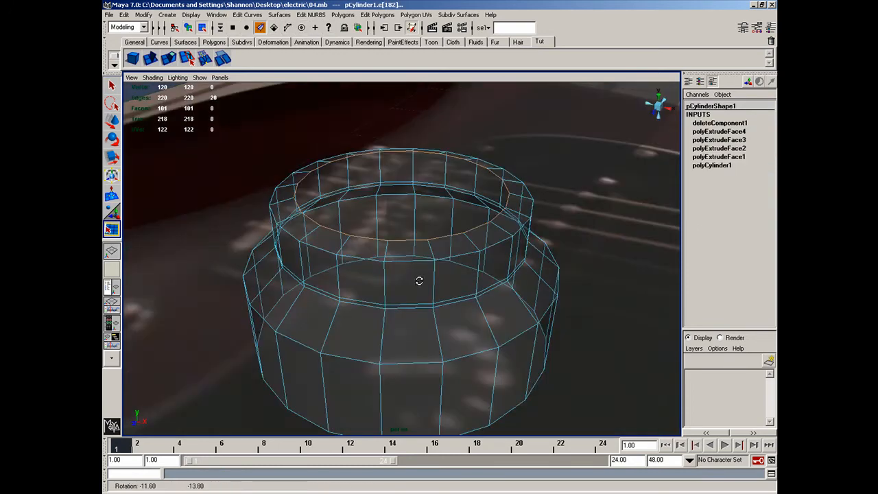
click(152, 60)
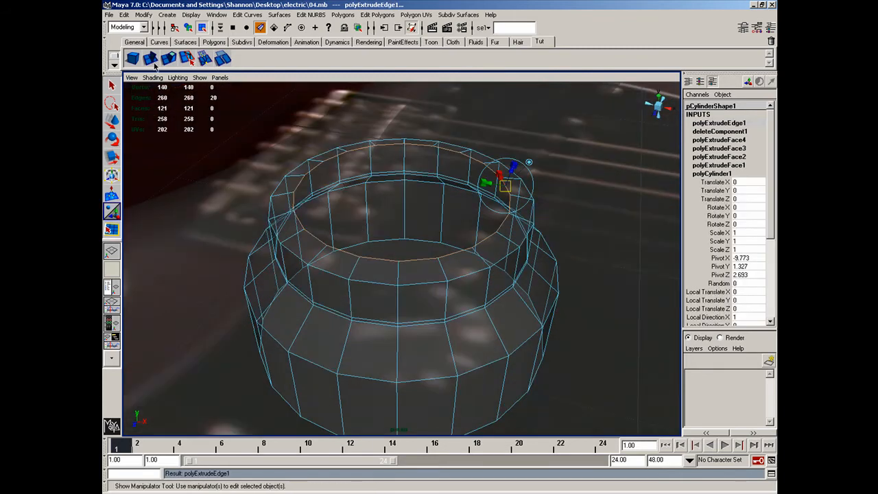
mouse_move(511, 174)
mouse_down()
mouse_move(515, 185)
mouse_move(521, 166)
mouse_up()
drag(522, 166, 426, 166)
click(504, 162)
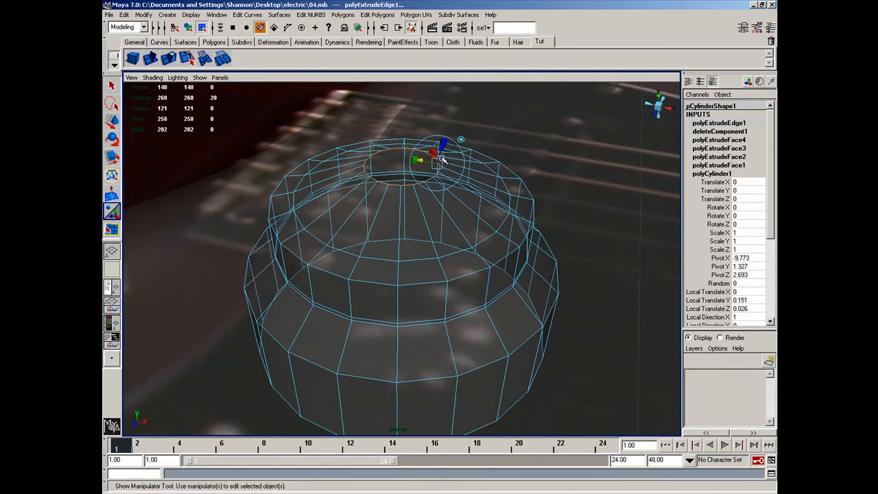
drag(442, 159, 440, 172)
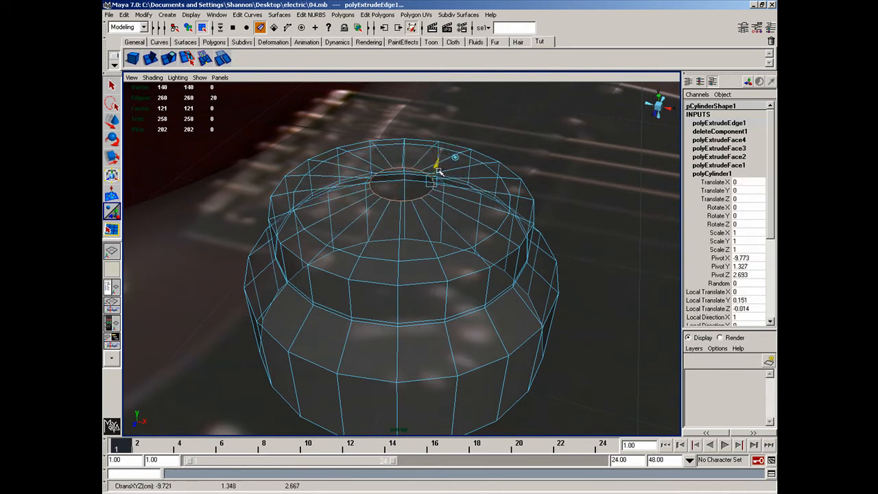
Extrude the inner edge loop once more toward the centre to close up the knob's top
key(g)
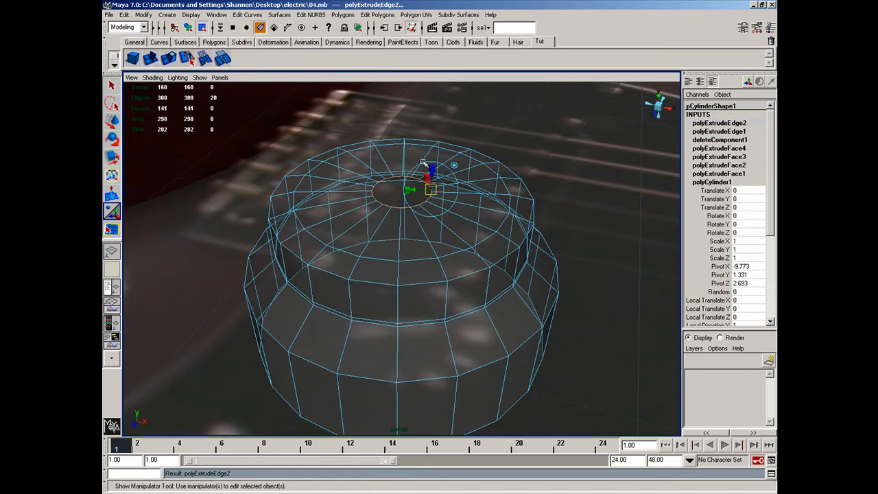
drag(429, 182, 374, 186)
click(453, 166)
Convert the closed knob mesh to a subdivision surface
right_drag(375, 206, 403, 196)
click(399, 214)
key(ctrl+grave)
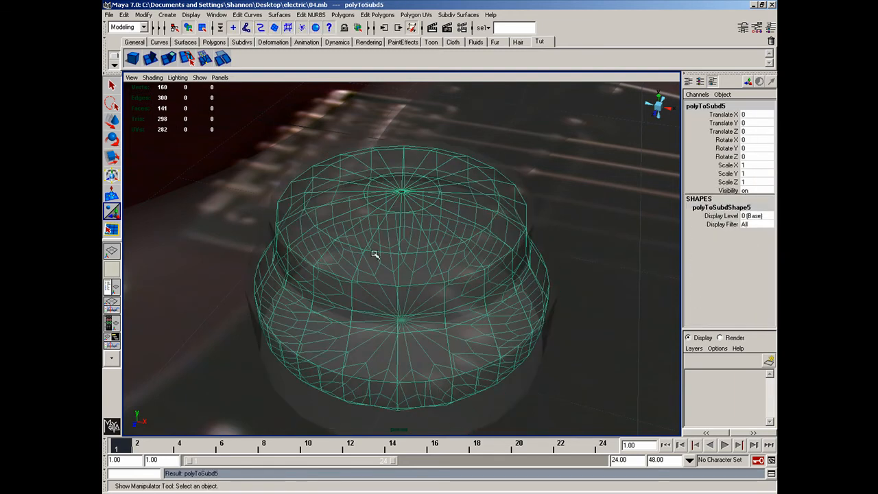
Delete the leftover polygon cylinder and display the subdivision knob at fine smoothness
click(321, 407)
key(q)
key(Delete)
click(376, 306)
key(3)
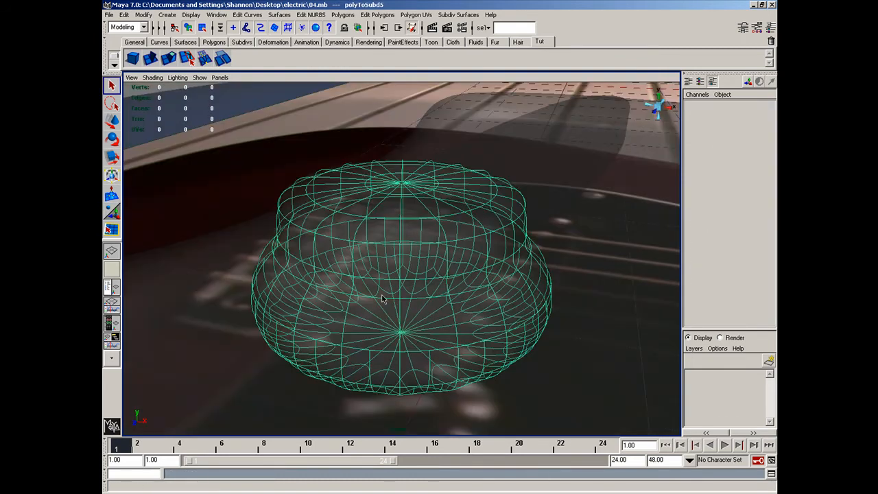
Apply partial creases to the subdivision knob's selected edge rings to sharpen its profile
alt+drag(382, 299, 381, 296)
drag(249, 294, 620, 420)
click(489, 233)
click(458, 14)
click(473, 62)
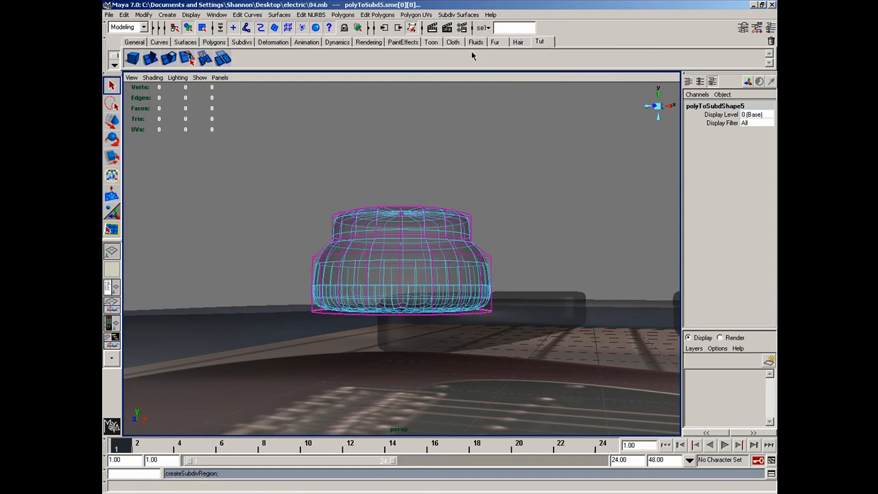
click(458, 14)
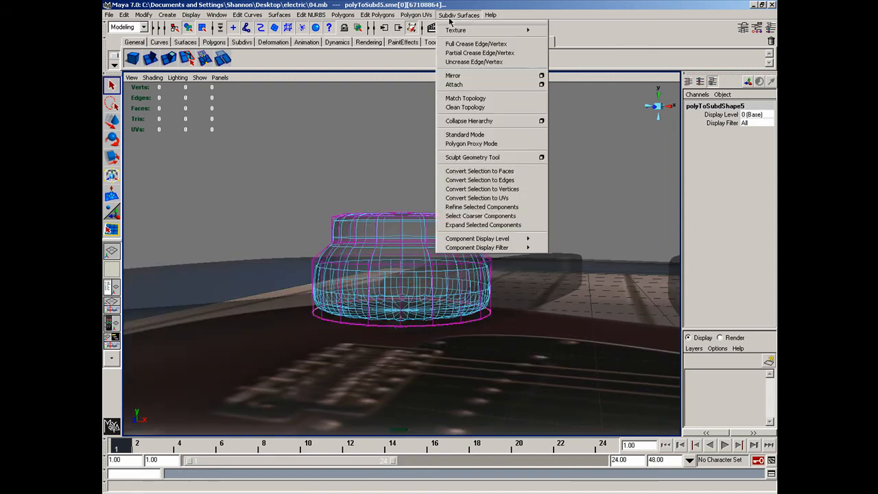
click(470, 51)
alt+drag(489, 142, 490, 182)
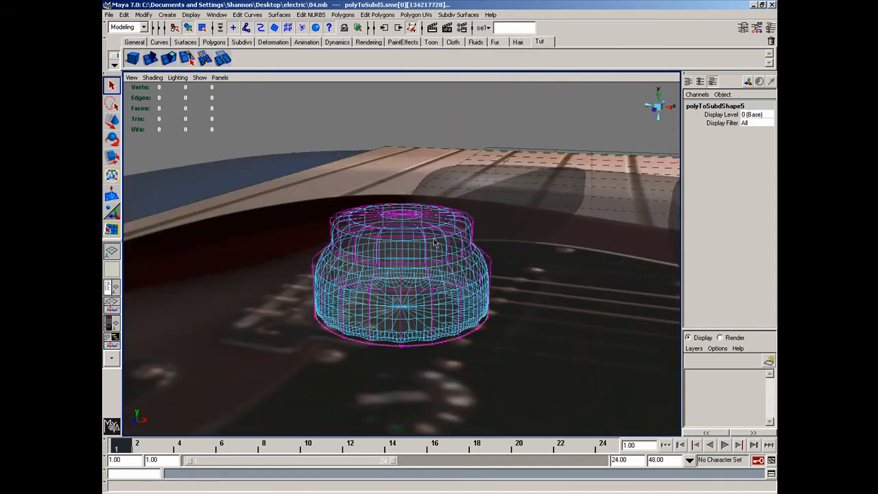
Copy the finished knob in the top view and place two duplicates in a diagonal row toward the pickguard's lower tip
key(space)
drag(414, 247, 387, 250)
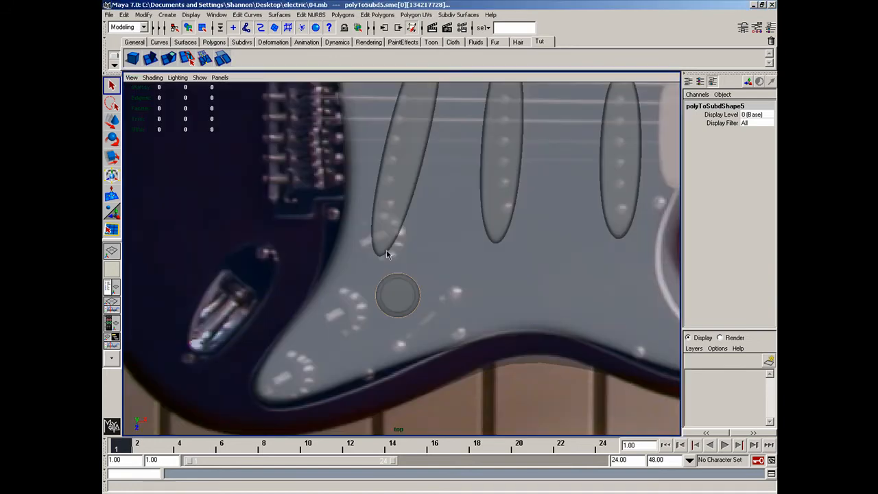
click(387, 292)
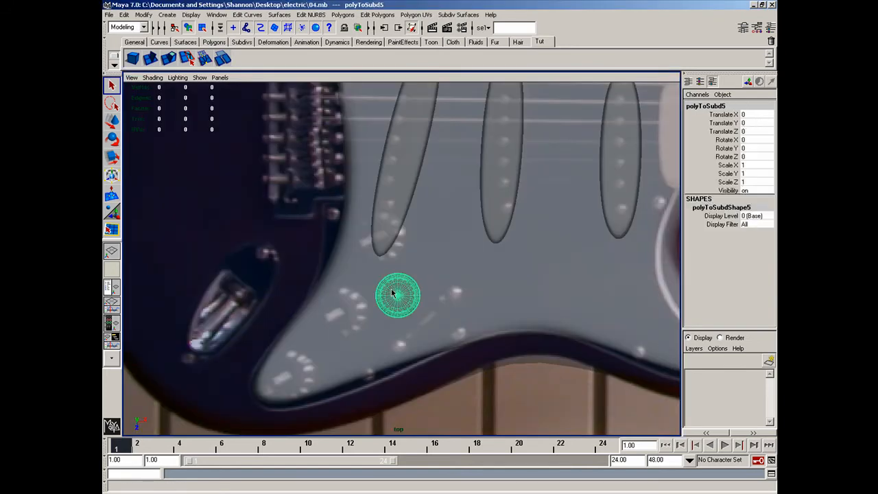
key(ctrl+g)
key(w)
drag(394, 294, 361, 333)
key(ctrl+d)
key(ctrl+v)
key(w)
drag(362, 331, 399, 295)
Center the original knob's pivot and move the knob to about X 0.592, Z -0.3
click(402, 298)
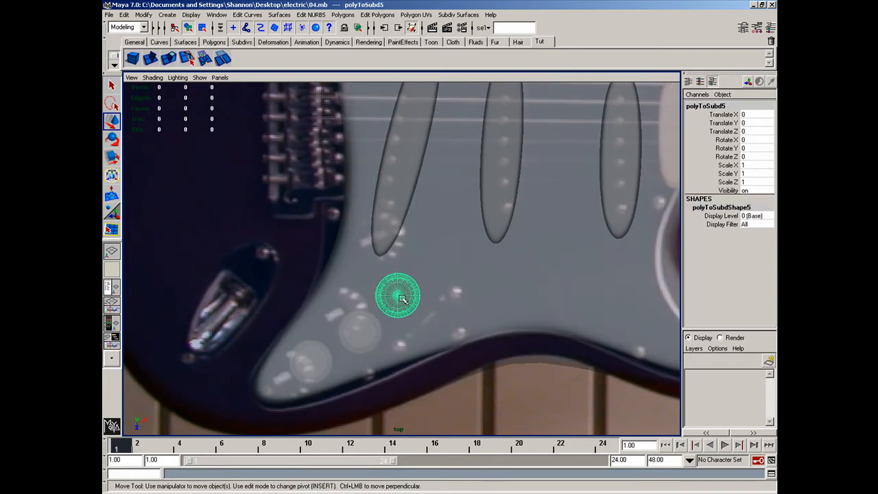
click(144, 14)
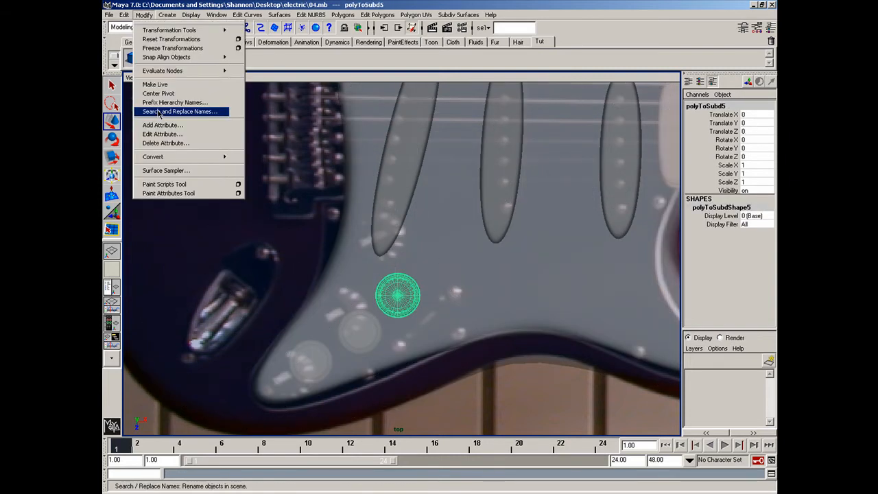
click(159, 94)
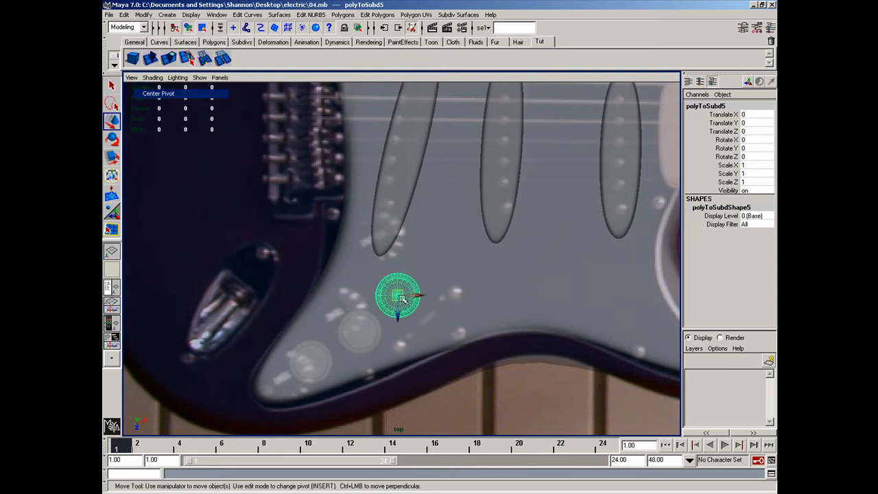
drag(402, 298, 443, 277)
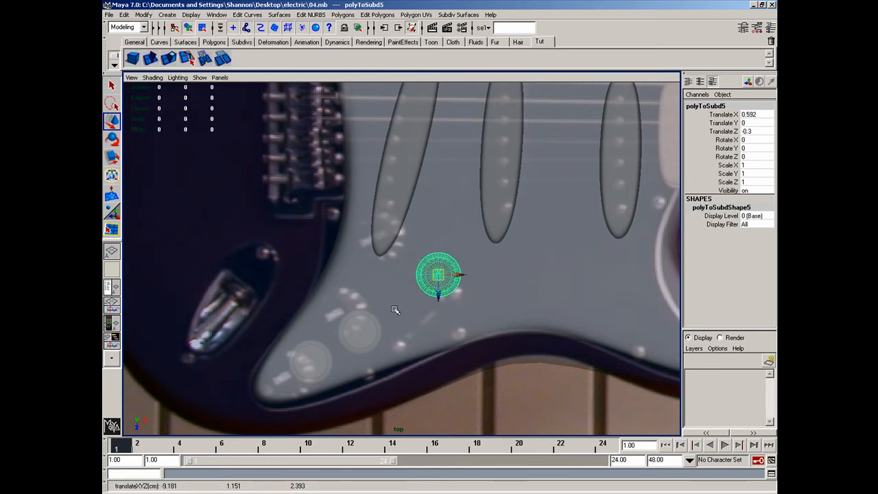
Center the middle knob copy's pivot and move the copy to about X 0.308, Z -0.231
key(ctrl+v)
click(143, 14)
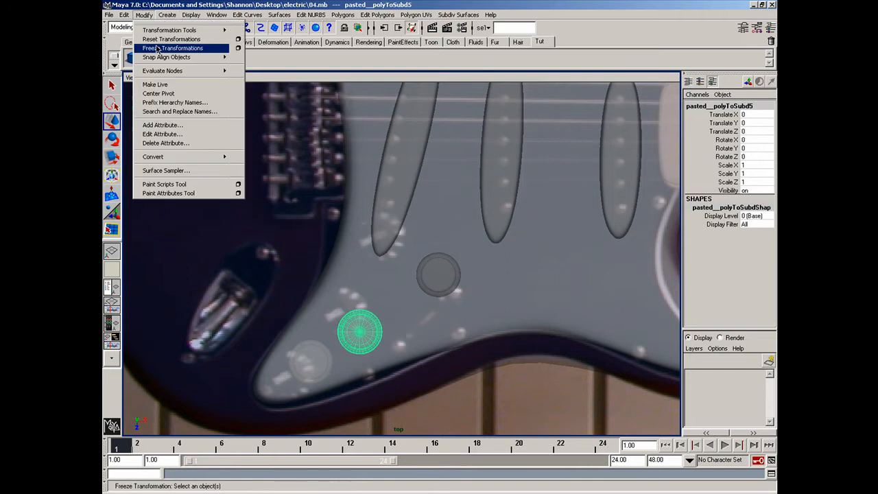
click(159, 93)
drag(359, 333, 380, 317)
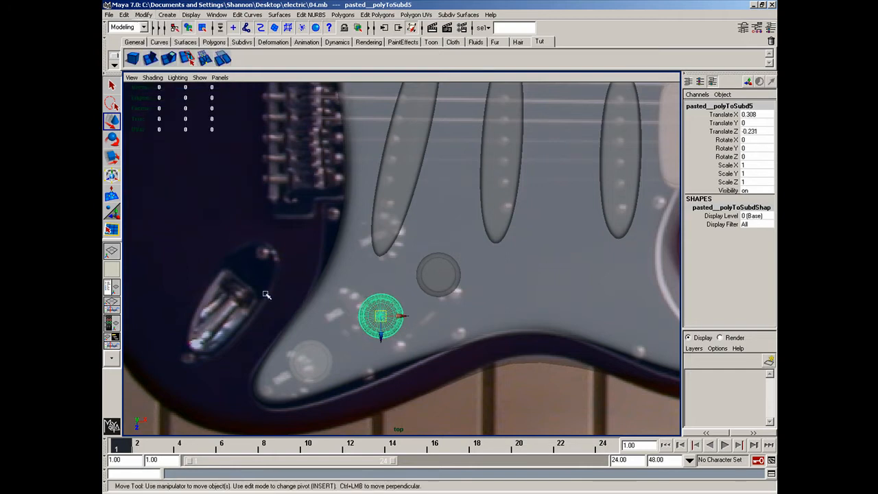
Center the pivot of the knob copy nearest the pickguard's tip and move that copy closer to the middle knob
key(ctrl+v)
click(143, 14)
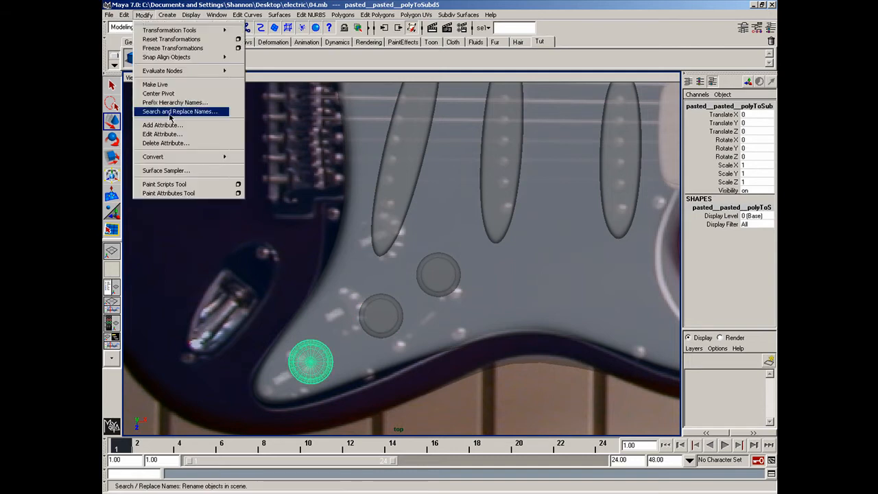
click(161, 93)
drag(312, 361, 367, 347)
Select the three knobs in the perspective view and turn off X-Ray shading
key(space)
alt+right_drag(367, 347, 351, 277)
shift+click(368, 271)
shift+click(439, 270)
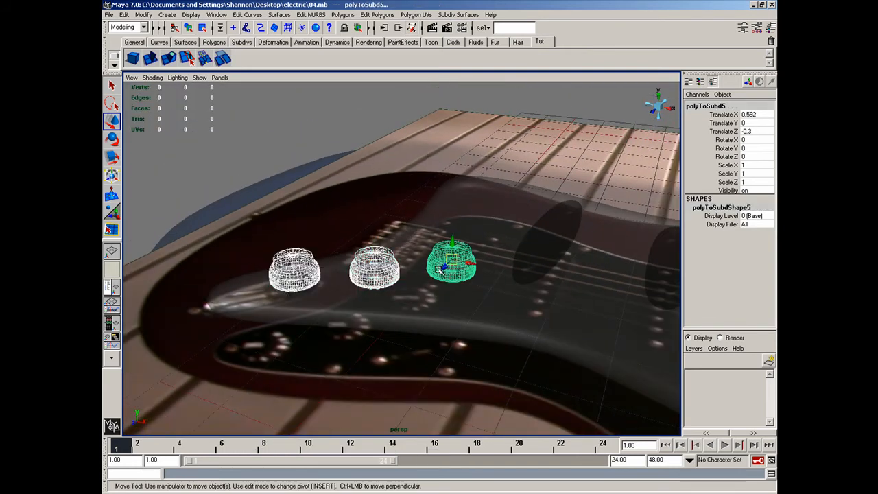
click(143, 14)
mouse_move(184, 156)
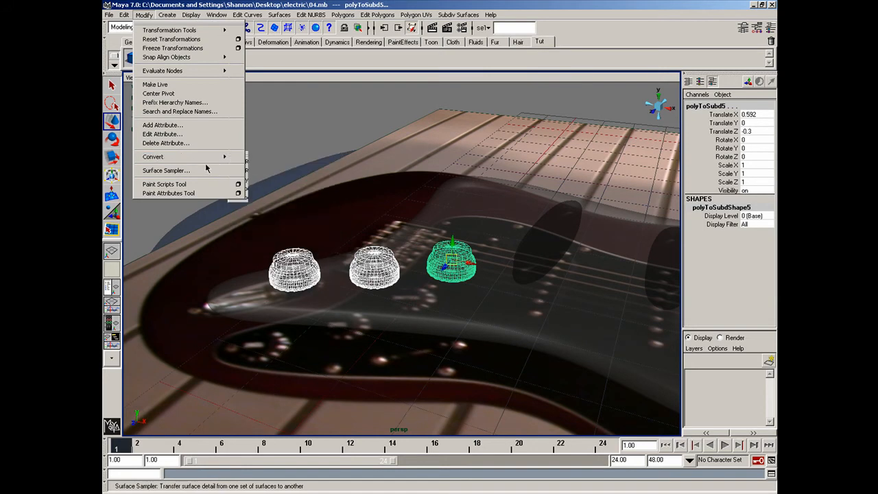
click(280, 8)
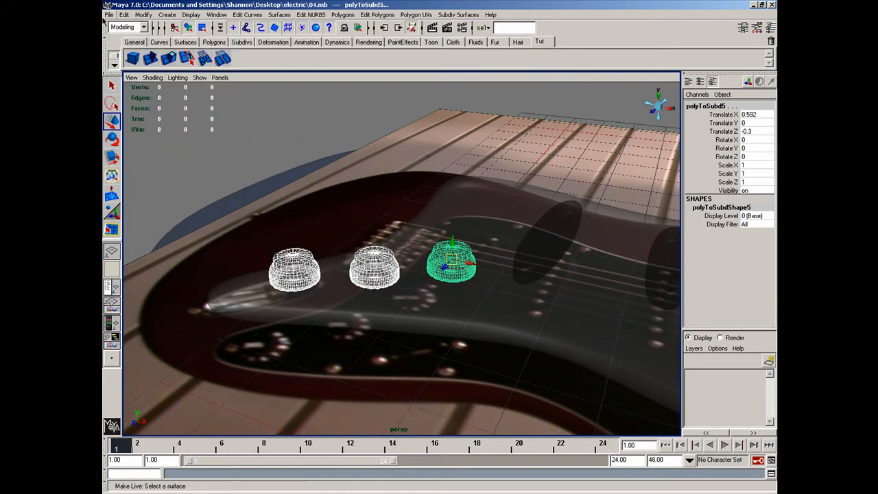
click(158, 79)
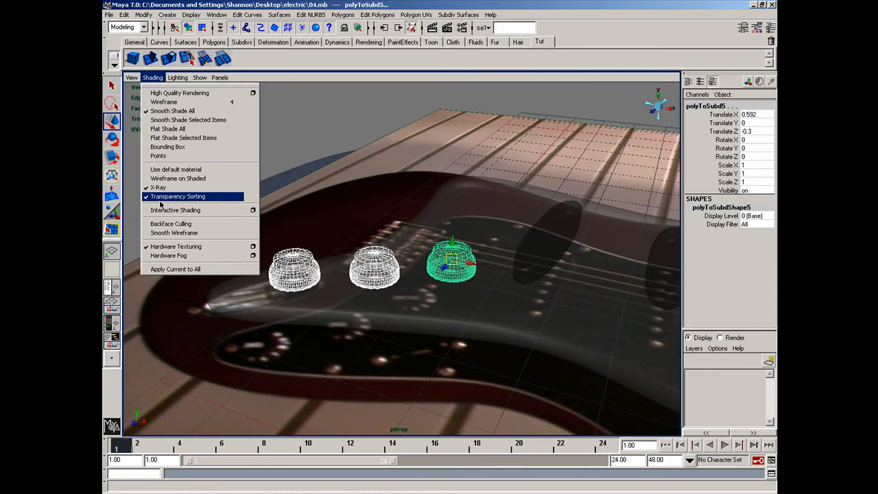
click(162, 189)
mouse_move(305, 247)
alt+mouse_down()
mouse_move(345, 273)
mouse_move(359, 238)
mouse_move(363, 248)
alt+mouse_up()
Assign the pickups' existing black Blinn material to all three control knobs
click(442, 178)
click(442, 240)
right_drag(442, 240, 444, 410)
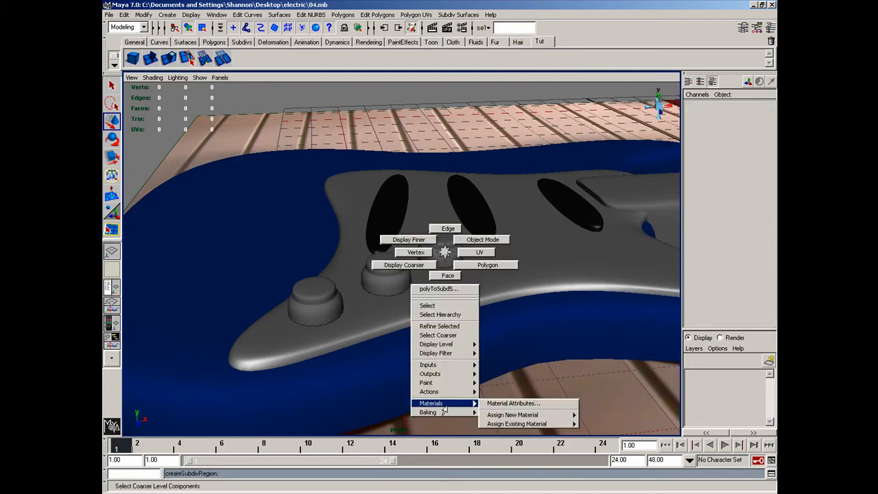
right_drag(502, 417, 629, 432)
right_click(388, 273)
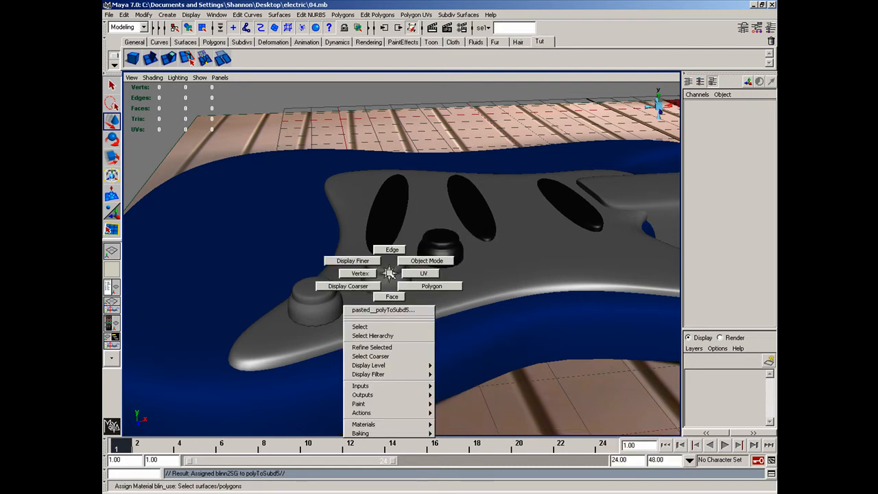
mouse_move(387, 425)
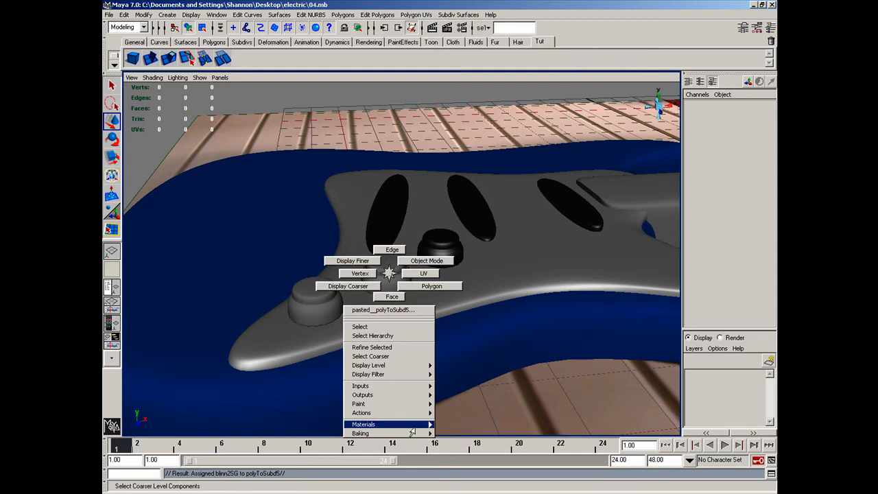
right_drag(480, 437, 569, 388)
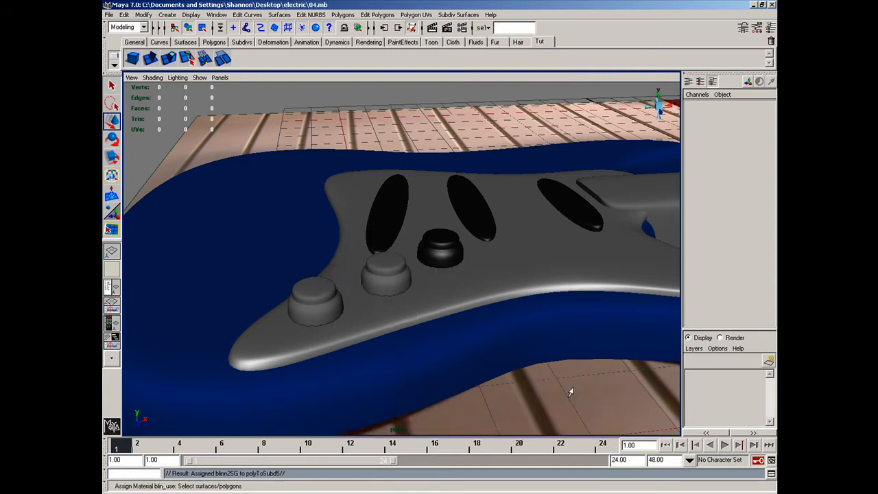
right_drag(315, 295, 513, 410)
click(360, 141)
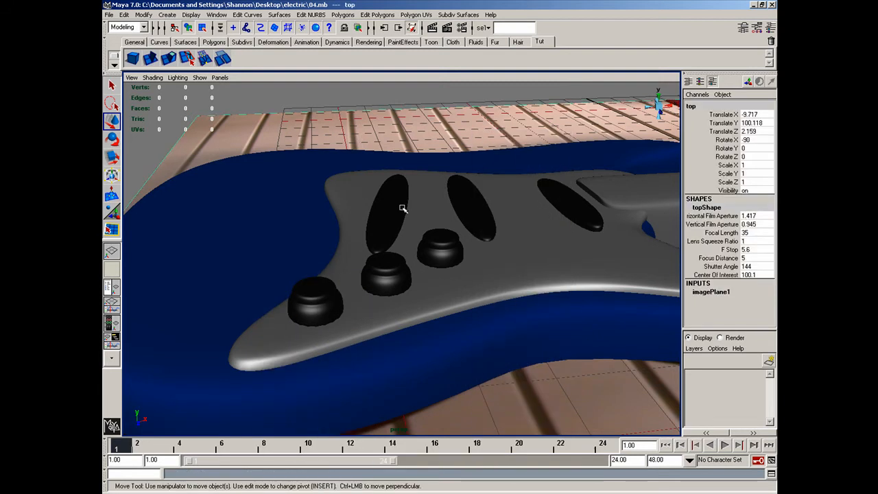
Select the blue guitar body and switch it to polygon face selection
alt+drag(464, 218, 478, 246)
alt+middle_drag(483, 207, 461, 291)
scroll(462, 290, down, 5)
alt+drag(460, 291, 484, 225)
click(288, 336)
alt+drag(289, 336, 304, 352)
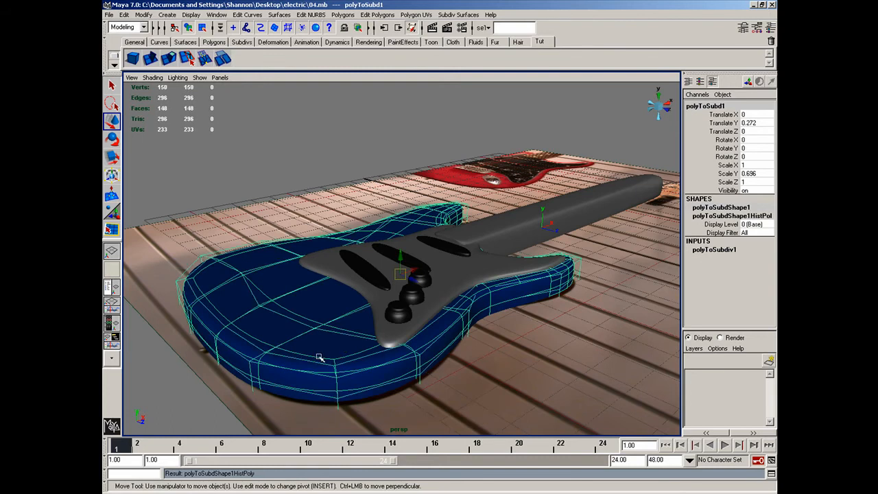
right_drag(278, 326, 279, 349)
Select all polygon faces across the front of the guitar body, including both horns and the area beneath the pickguard
drag(323, 348, 258, 327)
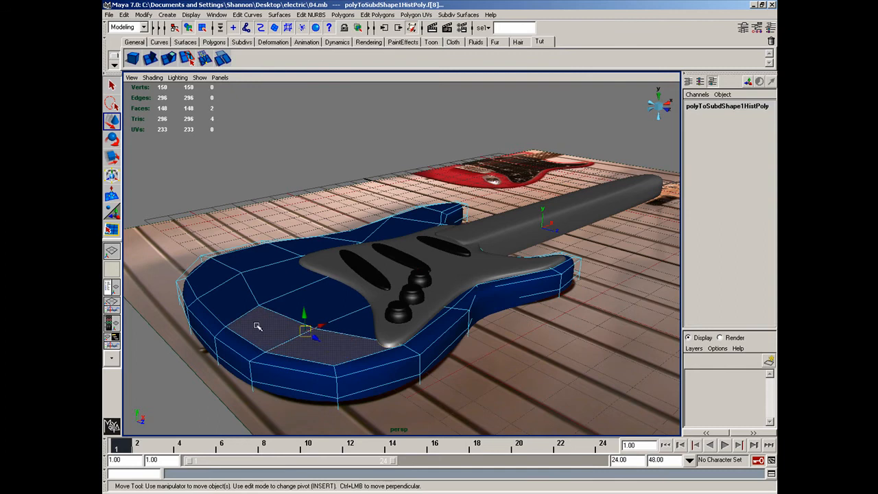
shift+click(229, 303)
shift+click(214, 278)
shift+click(249, 260)
shift+click(305, 246)
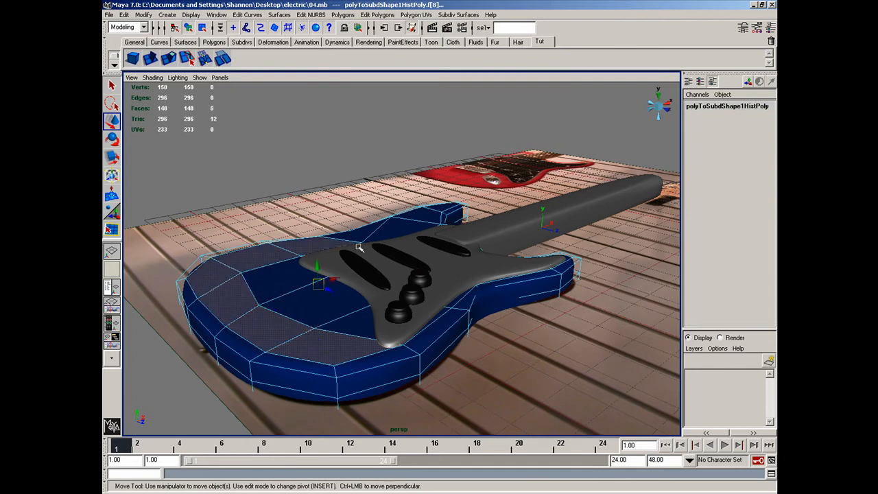
shift+click(368, 234)
shift+click(404, 231)
shift+click(415, 218)
shift+click(445, 210)
shift+click(305, 293)
shift+click(346, 321)
shift+click(394, 330)
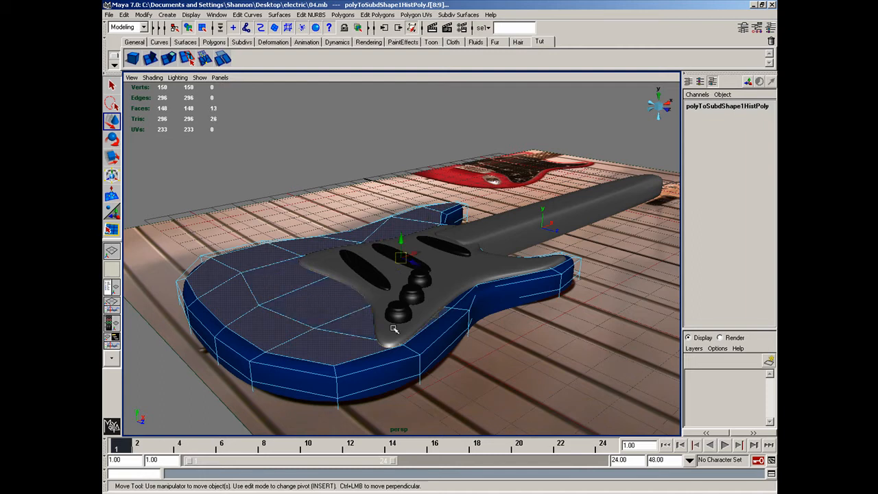
shift+click(459, 297)
alt+drag(542, 282, 560, 263)
shift+click(548, 214)
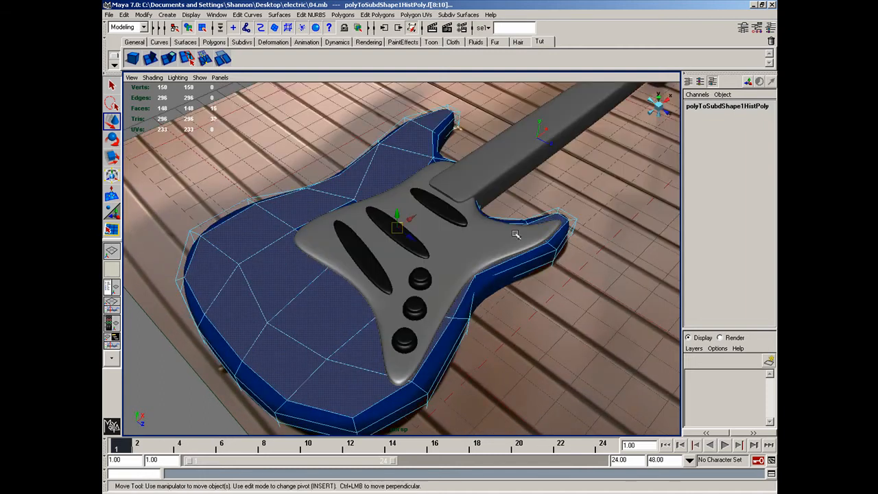
shift+click(358, 216)
Try raising the selected front faces of the body vertically, and undo each move
drag(396, 215, 394, 170)
key(ctrl+z)
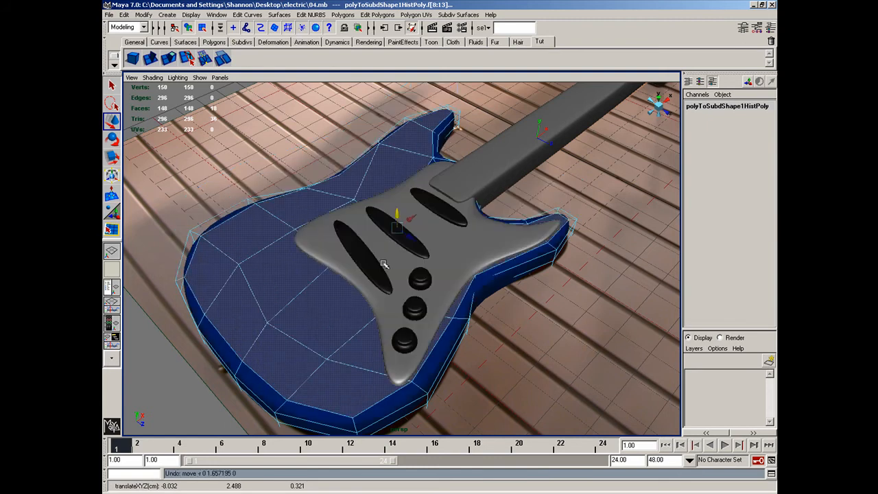
drag(396, 214, 391, 169)
key(ctrl+z)
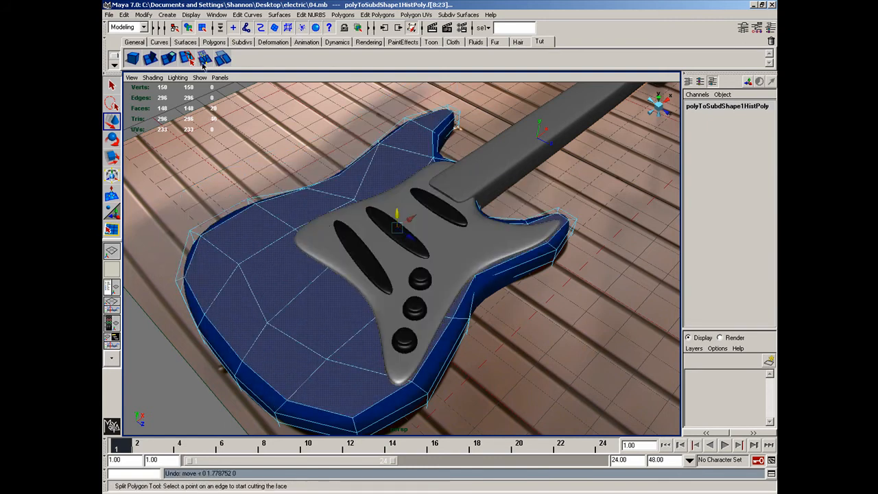
Try extruding the selected front faces of the guitar body, and undo the extrusion
click(151, 59)
alt+drag(276, 321, 319, 337)
mouse_move(382, 326)
mouse_down()
mouse_move(382, 310)
mouse_move(385, 317)
mouse_move(360, 333)
mouse_move(382, 325)
mouse_up()
right_drag(352, 327, 387, 342)
alt+drag(439, 359, 409, 376)
click(409, 374)
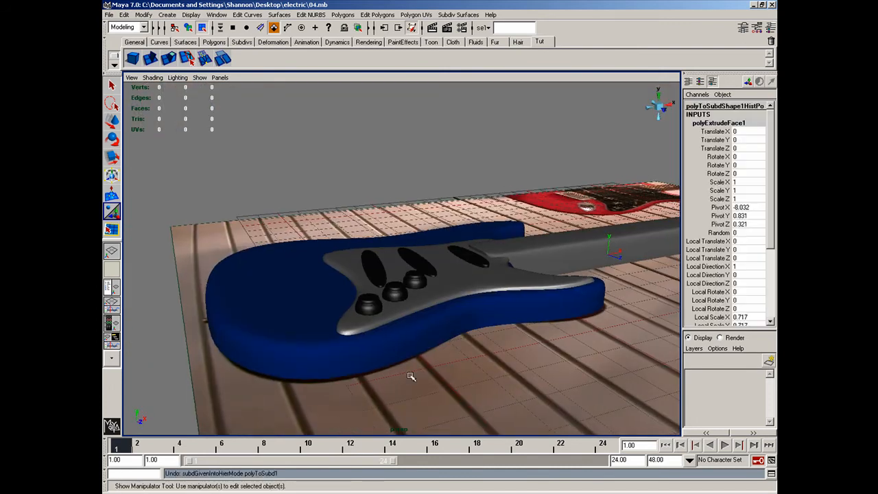
key(ctrl+z)
Switch the body to edge selection and select only its upper edges in the side view, excluding the lower ones
right_drag(334, 327, 340, 355)
alt+drag(340, 355, 349, 341)
click(113, 229)
right_drag(345, 304, 291, 279)
key(w)
key(space)
drag(297, 324, 297, 330)
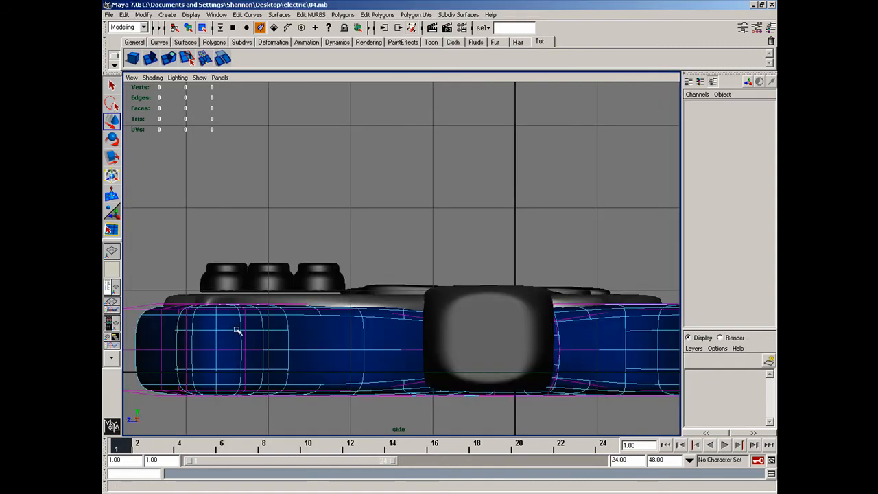
scroll(239, 332, down, 5)
click(395, 319)
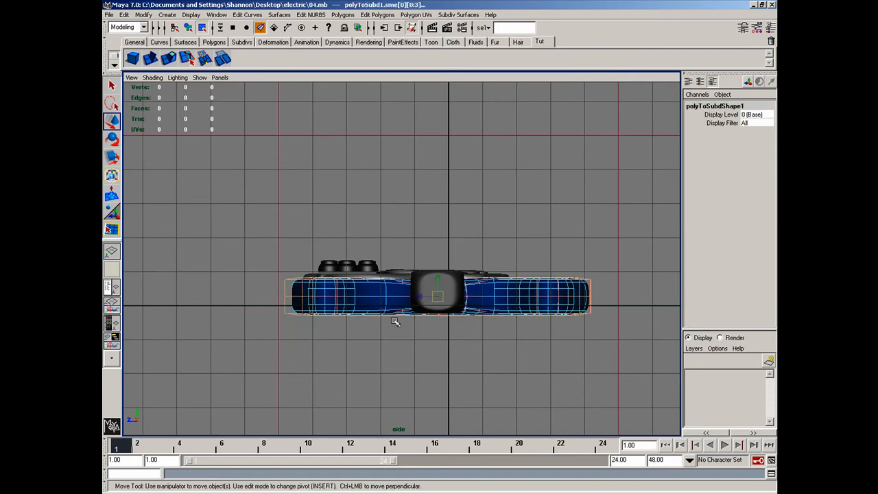
shift+drag(273, 284, 620, 474)
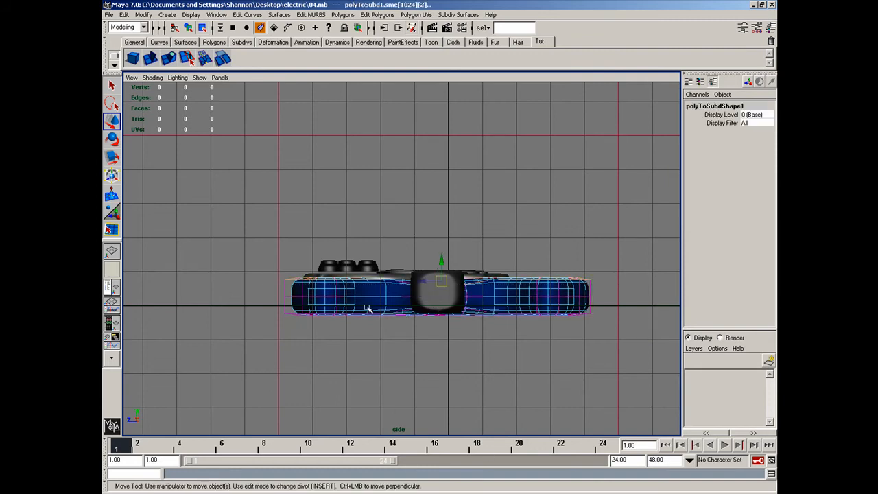
Try removing the body's inner edges from the selection in the top view, undo it, and check the selected edges in perspective
key(space)
drag(354, 309, 326, 313)
alt+right_drag(377, 321, 346, 220)
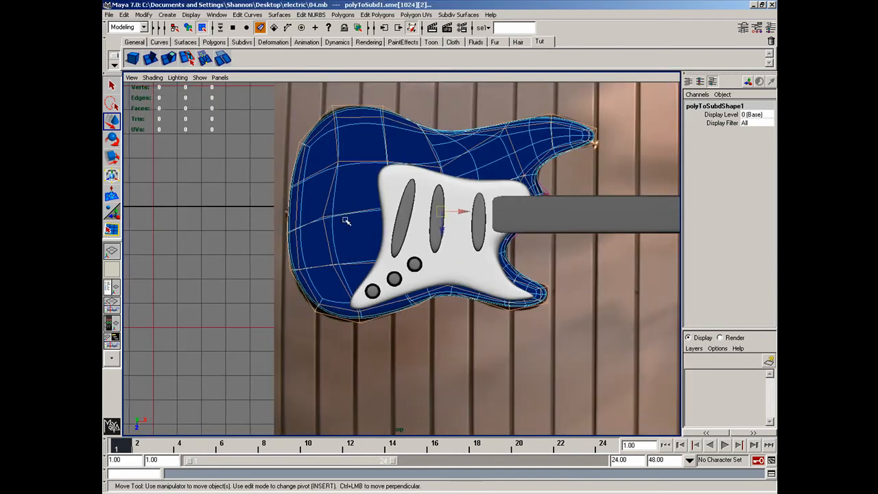
shift+drag(324, 148, 445, 277)
key(ctrl+z)
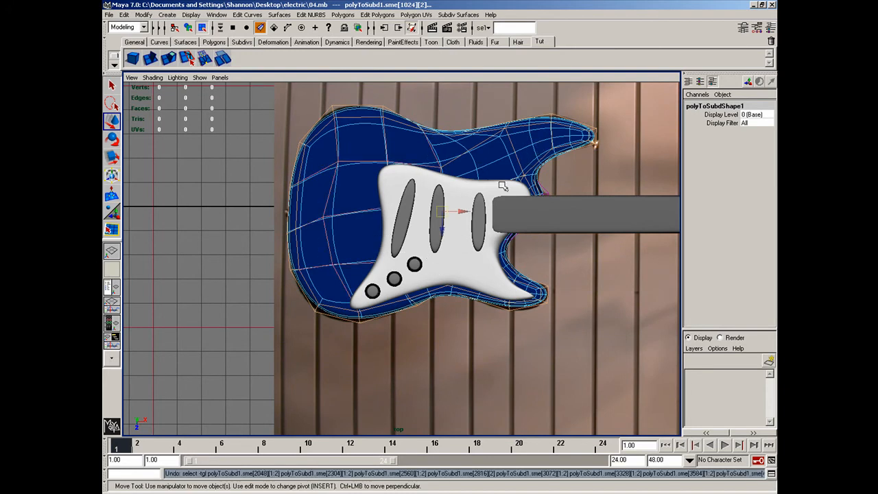
key(space)
drag(369, 248, 366, 229)
alt+drag(397, 291, 410, 262)
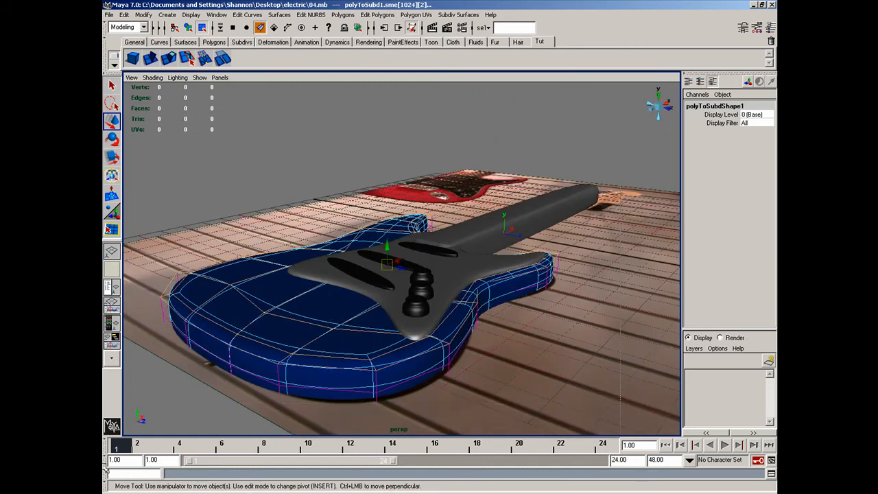
Deselect the inner edges of the body's front surface in the top view, keeping the outer outline edges selected
key(space)
drag(254, 352, 221, 351)
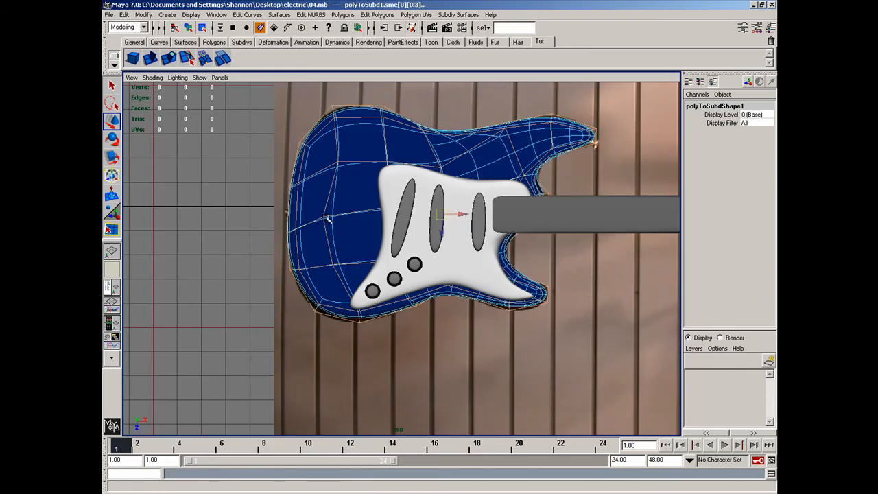
drag(324, 138, 406, 227)
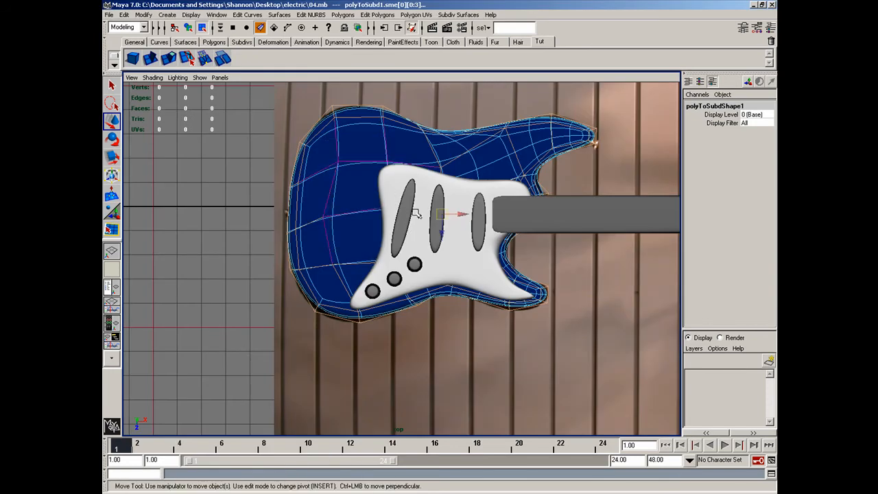
shift+drag(323, 274, 327, 275)
shift+drag(312, 185, 312, 182)
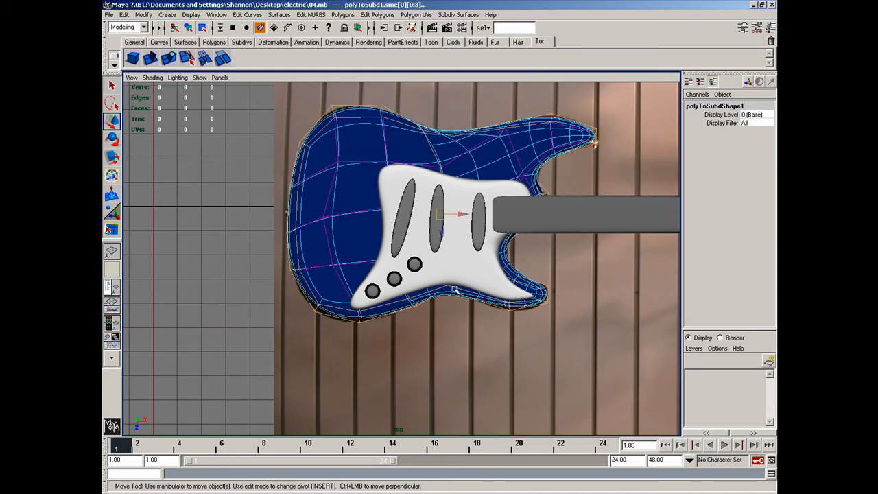
drag(431, 277, 504, 289)
key(ctrl+z)
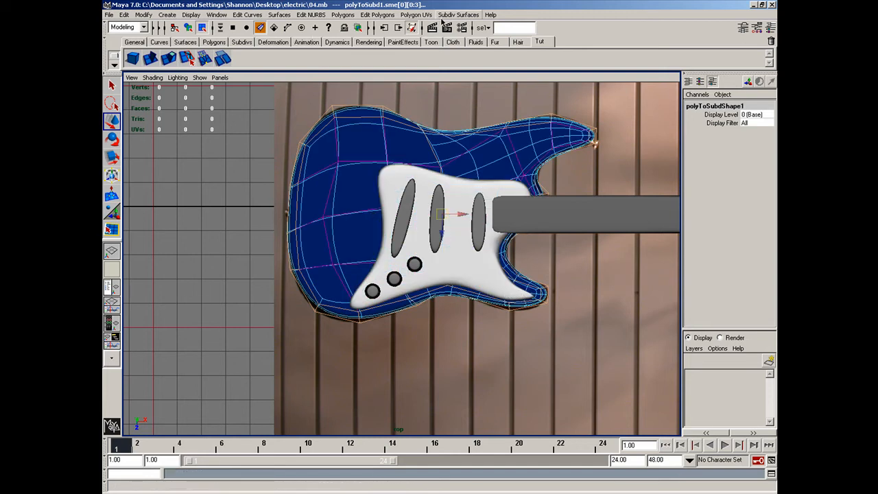
Try creasing the selected outline edges of the guitar body, undo it, and return to object selection
click(442, 16)
click(474, 53)
key(space)
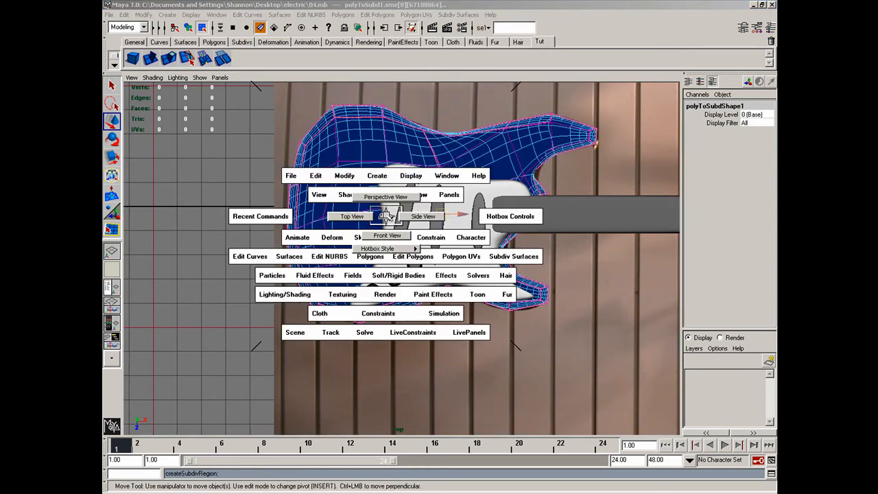
drag(389, 206, 389, 192)
alt+drag(394, 274, 404, 249)
key(ctrl+z)
alt+drag(408, 314, 431, 378)
key(F8)
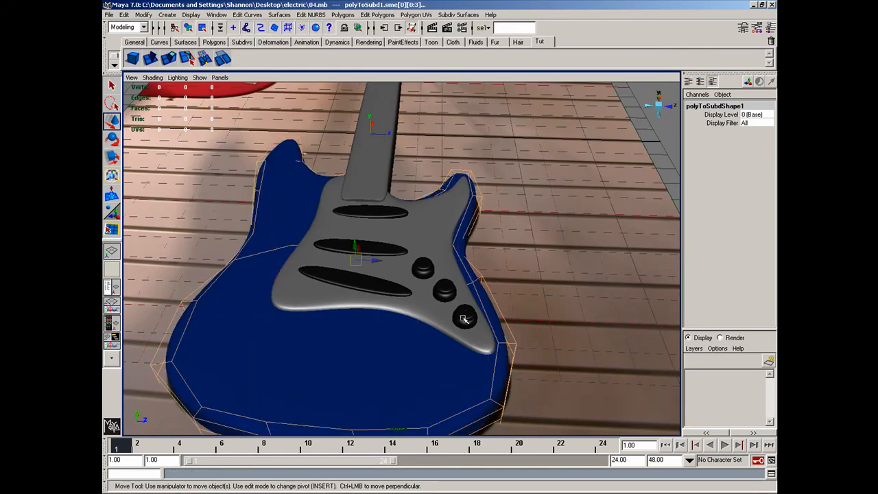
Select the guitar body, switch it to polygon proxy mode, and activate face selection
click(427, 353)
right_click(356, 328)
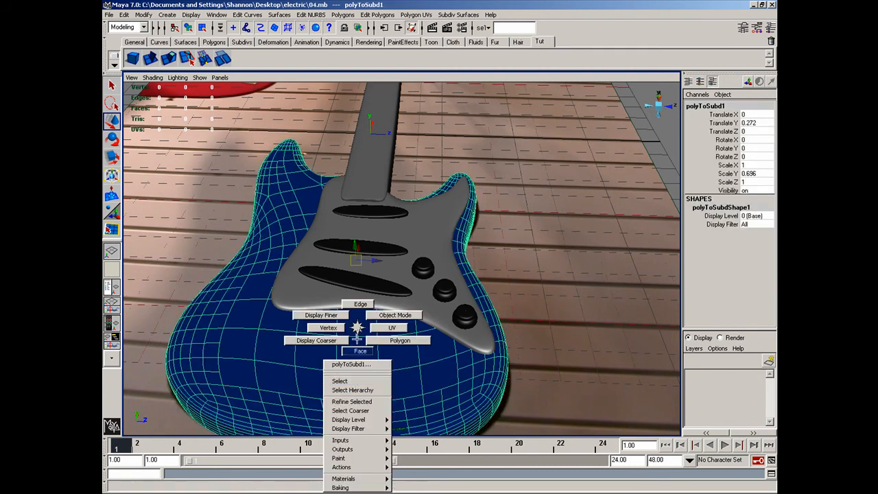
click(360, 350)
alt+drag(329, 367, 270, 351)
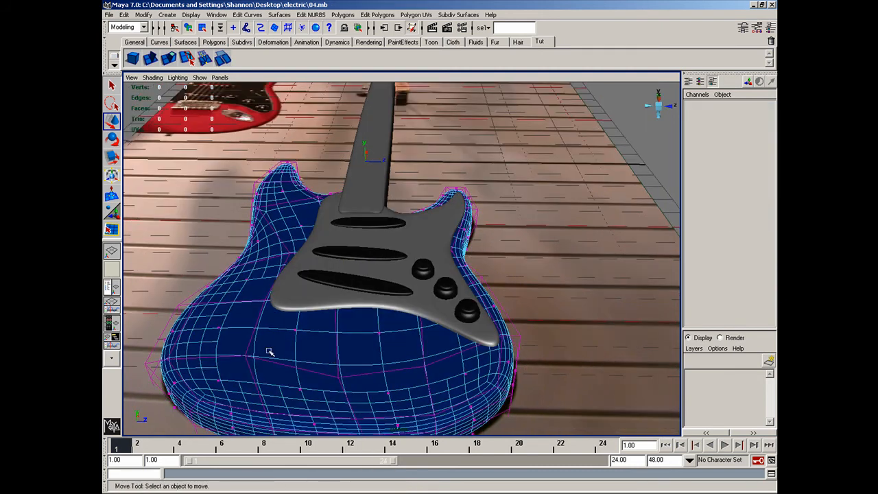
right_drag(270, 351, 318, 345)
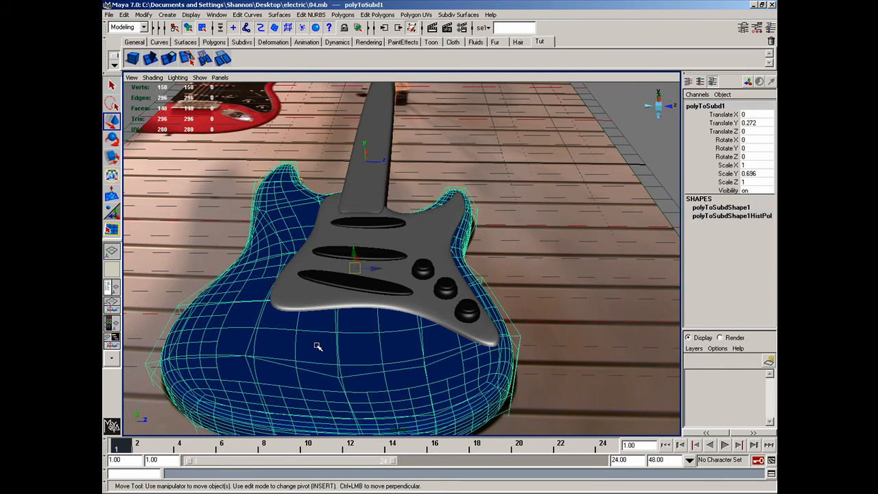
click(598, 166)
right_drag(389, 327, 396, 359)
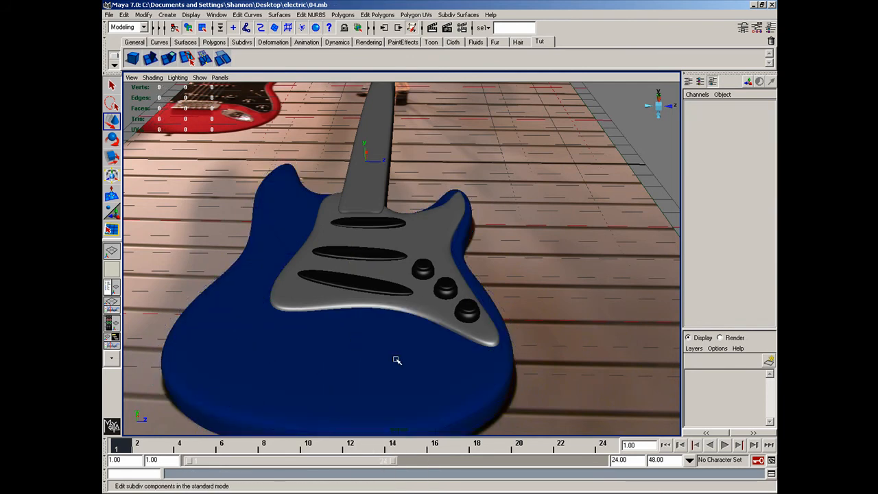
right_drag(395, 327, 386, 346)
Select the faces of the body's front surface below the pickguard, leaving out the narrow rim faces
click(376, 347)
shift+click(304, 345)
shift+click(222, 335)
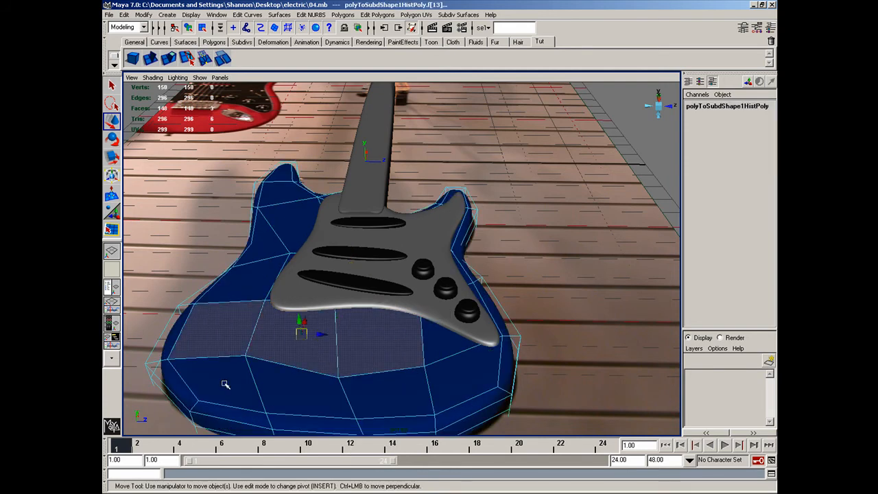
shift+click(224, 383)
shift+click(274, 394)
shift+click(384, 398)
shift+click(460, 377)
shift+click(450, 339)
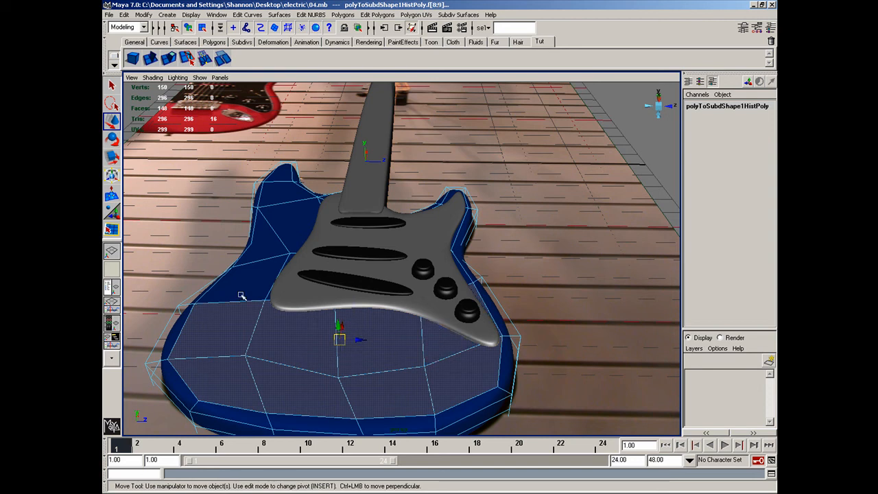
Add the remaining front faces under the pickguard and up to both horn tips to the face selection
shift+click(288, 292)
shift+click(296, 290)
shift+click(388, 282)
shift+click(450, 276)
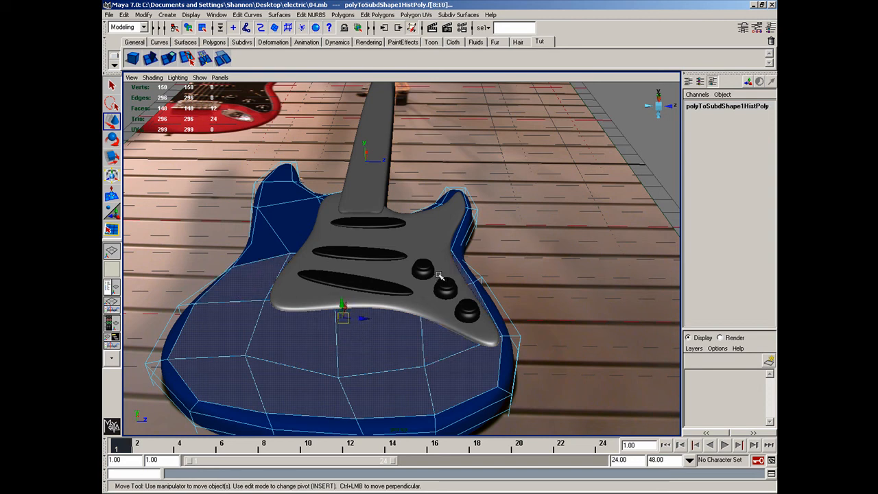
shift+click(270, 251)
shift+click(298, 231)
shift+click(349, 232)
shift+click(420, 229)
shift+click(452, 199)
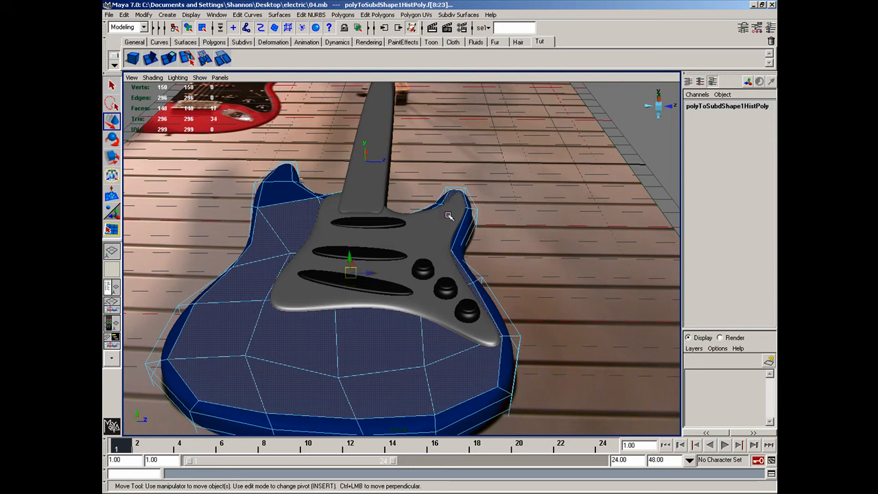
shift+click(282, 199)
shift+click(280, 175)
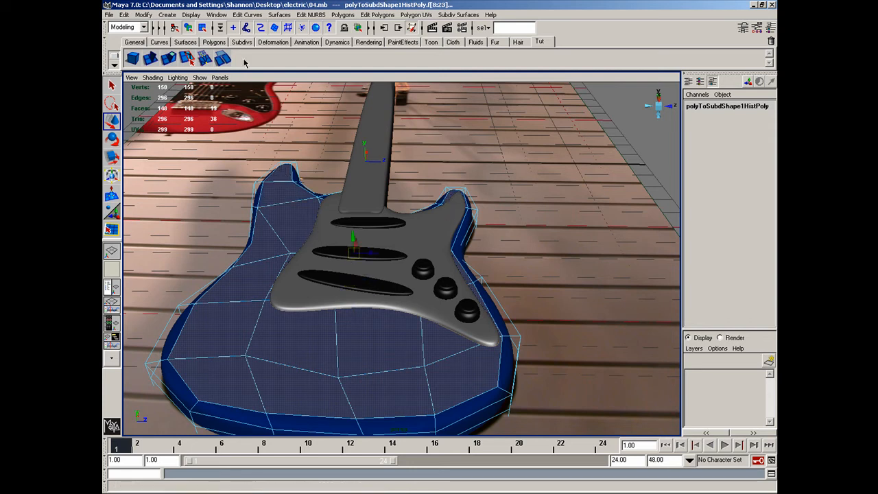
Move the selected front faces along the vertical axis, return the body to standard mode, and deselect to inspect its shape
drag(355, 236, 388, 349)
right_drag(388, 349, 417, 349)
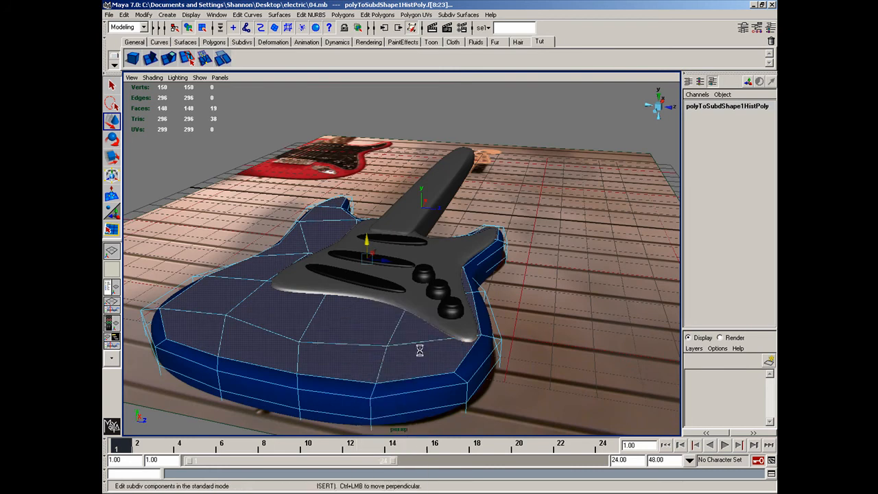
alt+drag(422, 352, 412, 336)
click(412, 336)
drag(345, 269, 223, 292)
click(244, 176)
alt+drag(414, 278, 406, 268)
Set the subdivision display smoothness of the guitar body and the three control knobs to 1
click(347, 244)
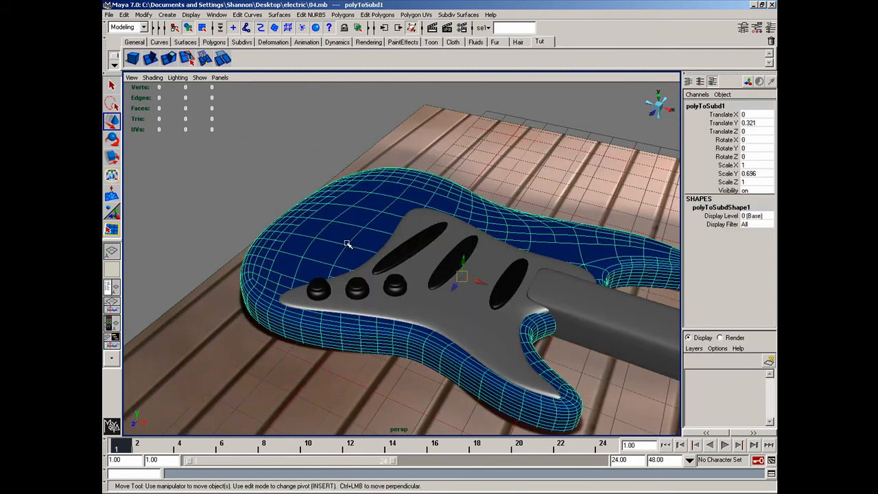
key(1)
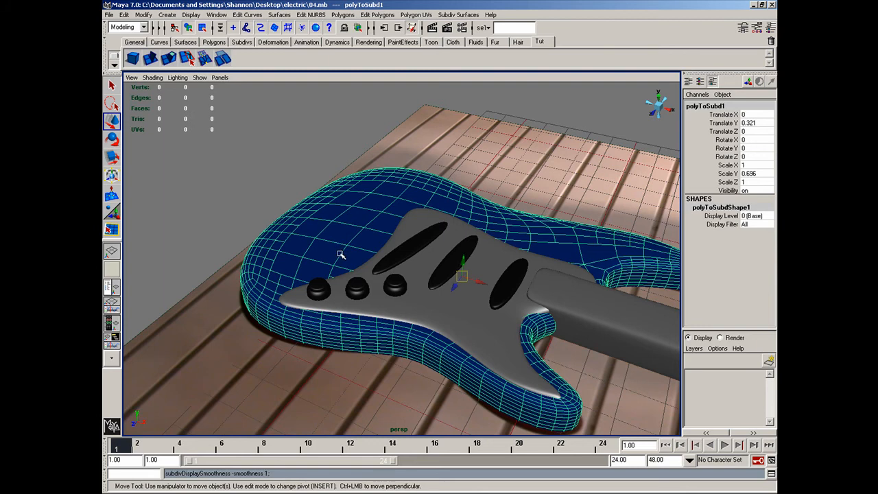
click(323, 293)
click(325, 295)
key(1)
click(358, 295)
key(1)
click(396, 295)
key(1)
Set the display smoothness of the pickguard, the three pickups and the neck to 1, undoing any accidental pickup move
click(447, 308)
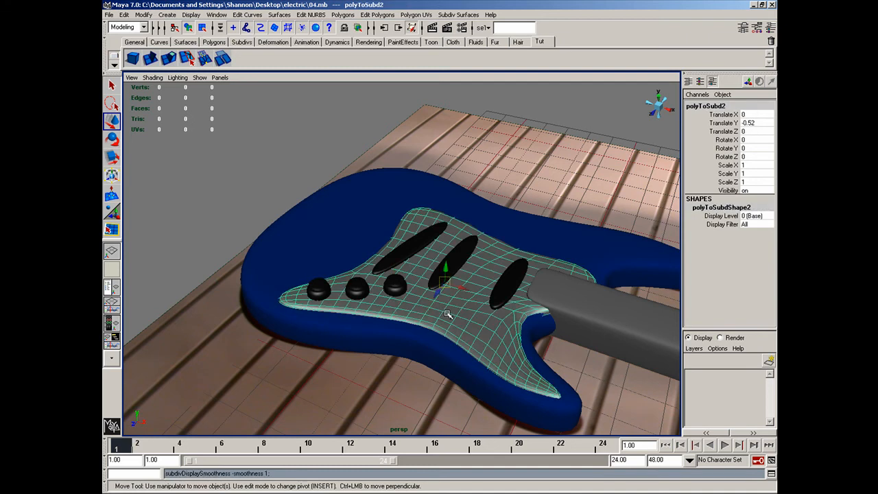
click(459, 268)
key(1)
click(414, 244)
key(1)
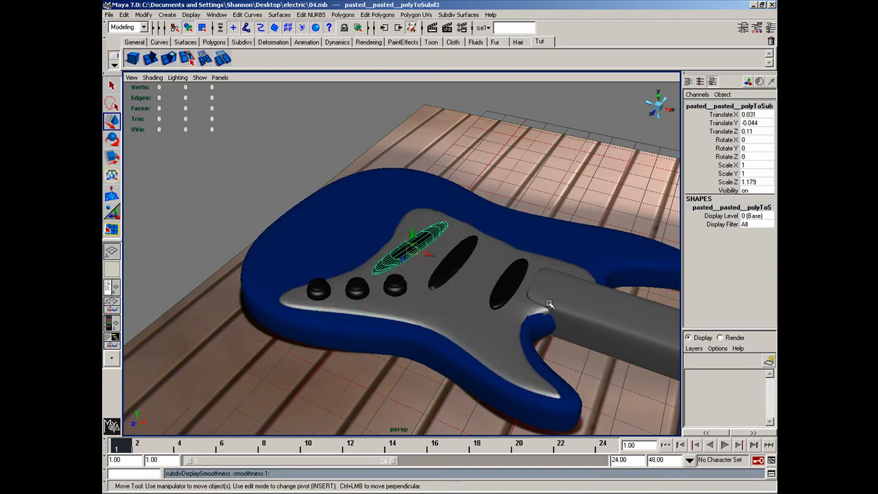
key(1)
drag(520, 292, 507, 289)
key(z)
click(565, 350)
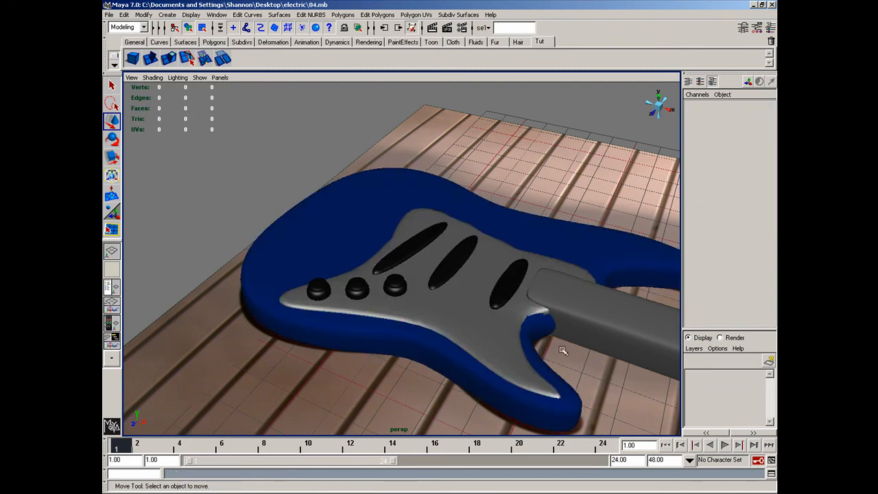
click(518, 293)
key(1)
click(580, 314)
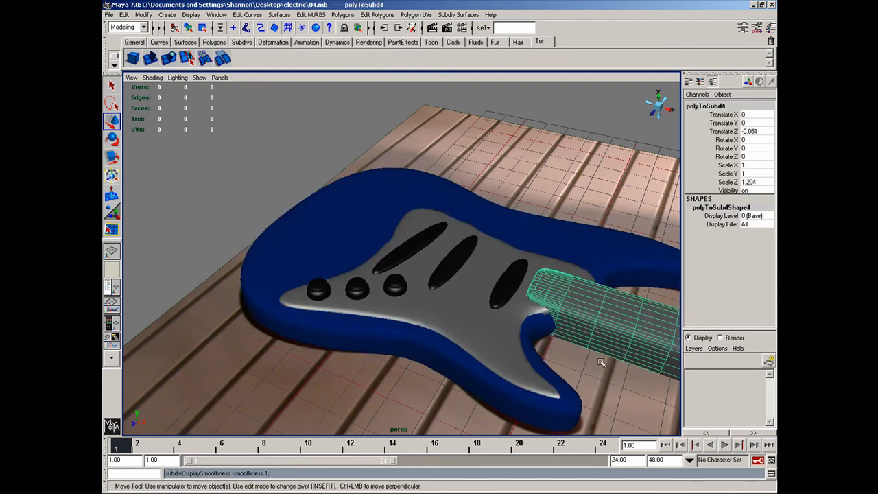
Compare the pickguard at display smoothness 2 and 3, return it to 1, and deselect it
click(613, 363)
alt+middle_drag(612, 362, 576, 345)
scroll(588, 359, up, 4)
alt+drag(577, 345, 514, 344)
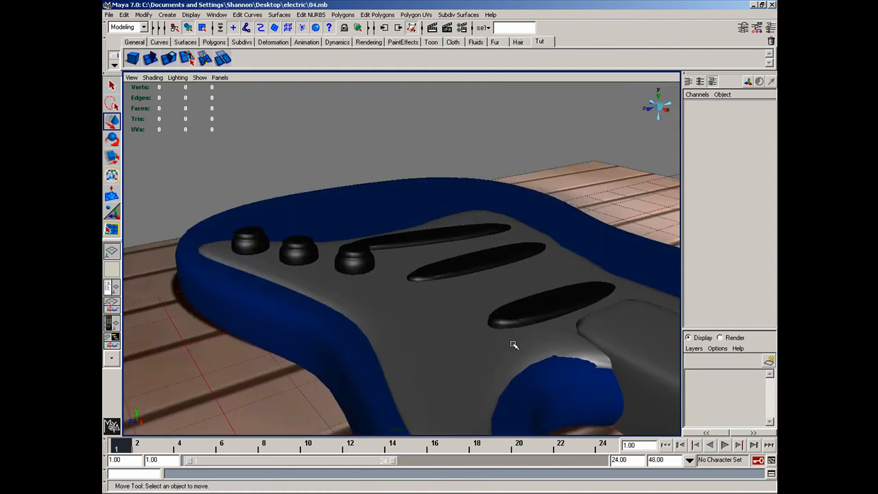
click(514, 345)
key(2)
key(3)
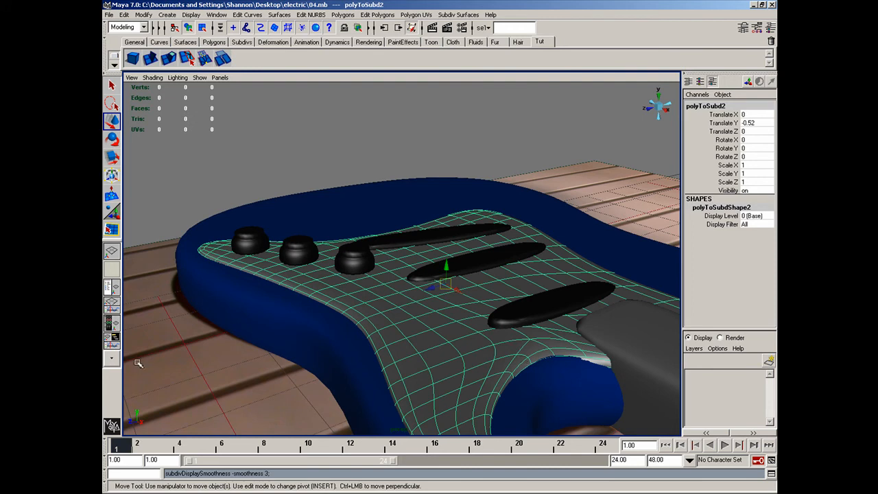
key(1)
click(259, 391)
Bring the whole front of the guitar body into view and switch to component selection mode
alt+drag(267, 386, 402, 392)
alt+right_drag(402, 392, 415, 359)
mouse_move(416, 358)
alt+mouse_down()
mouse_move(417, 349)
mouse_move(418, 361)
alt+mouse_up()
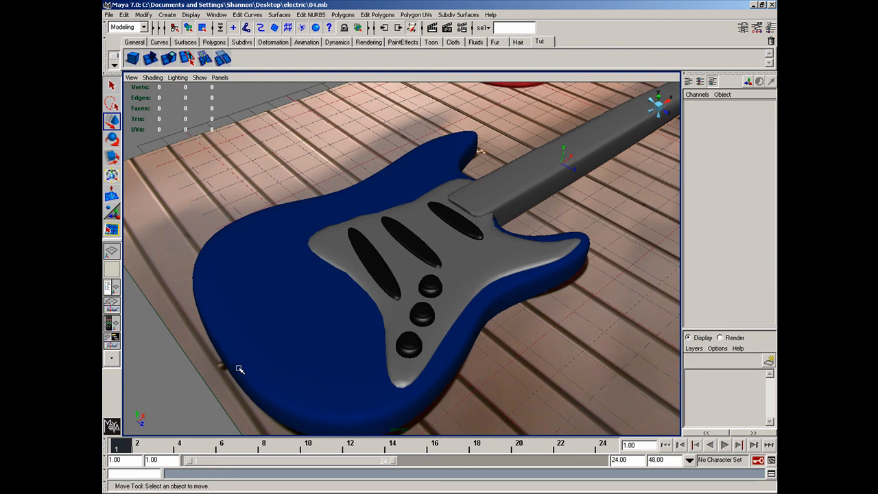
key(F8)
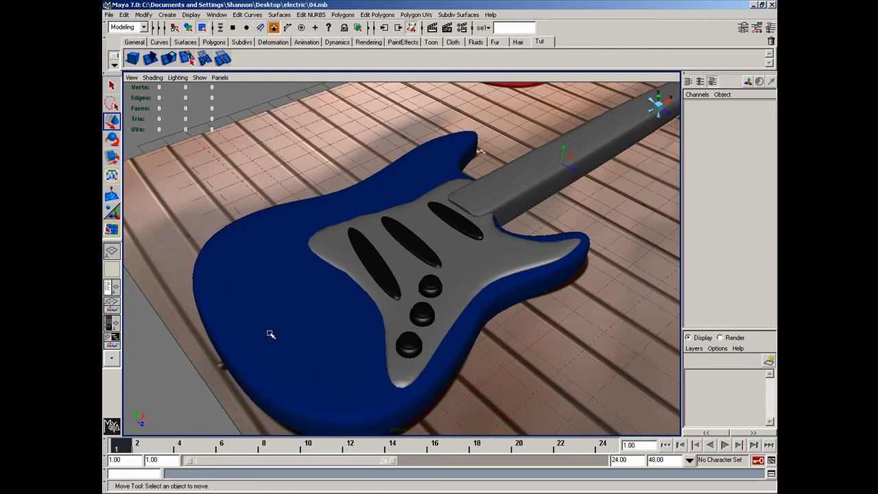